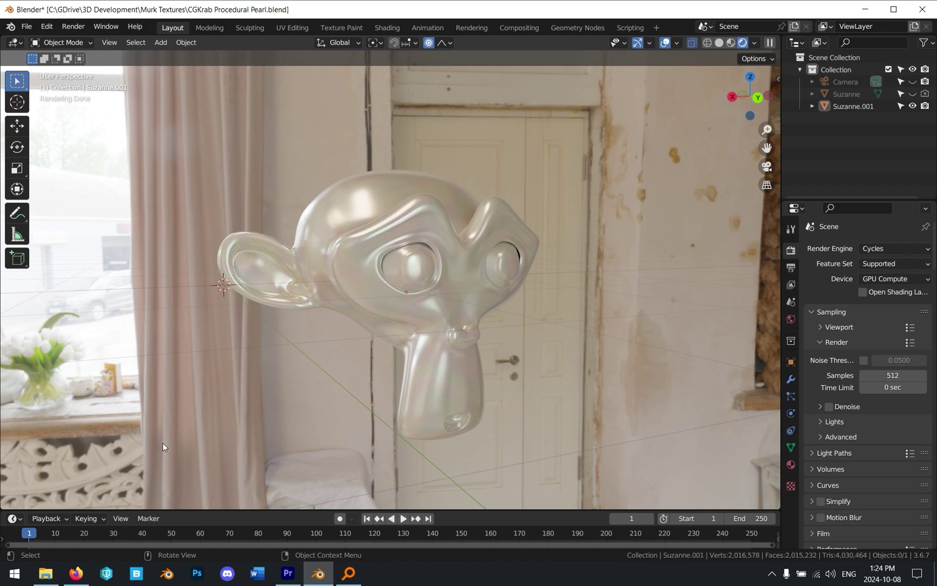
Switch to the browser page on iridescent colours and view the image saving and copying options for the first Stacked layers chart.
{"action": "left_click", "coordinate": [76, 573]}
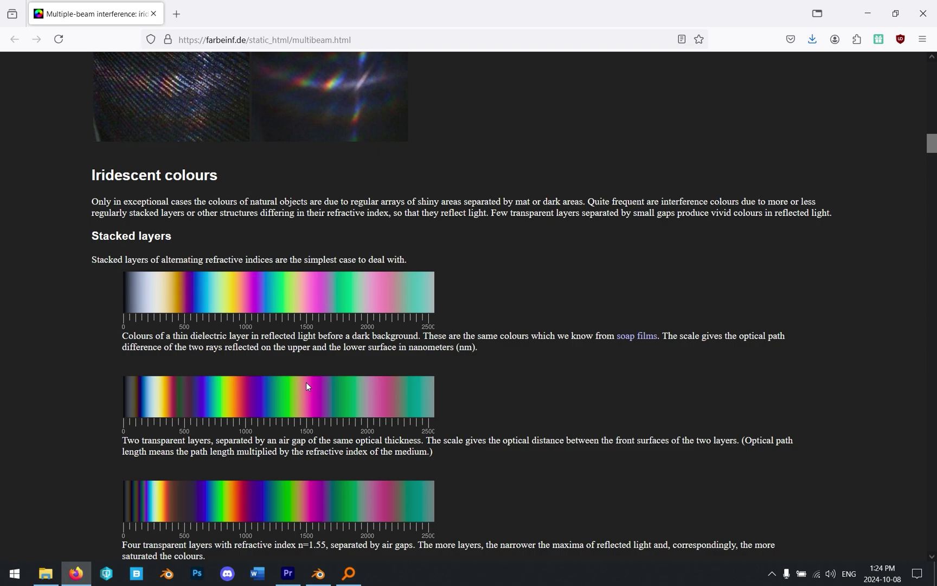
{"action": "right_click", "coordinate": [259, 269]}
{"action": "right_click", "coordinate": [217, 302]}
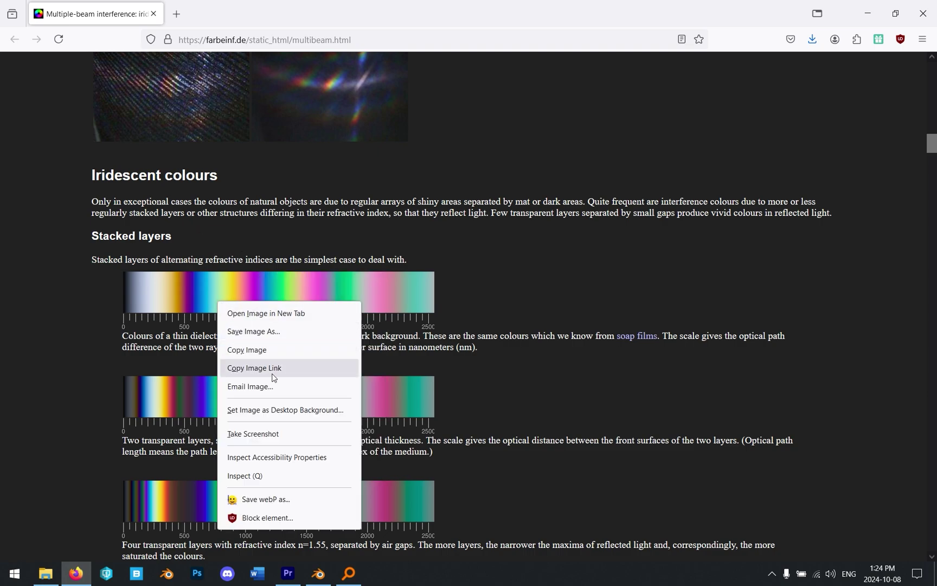
{"action": "left_click", "coordinate": [273, 369]}
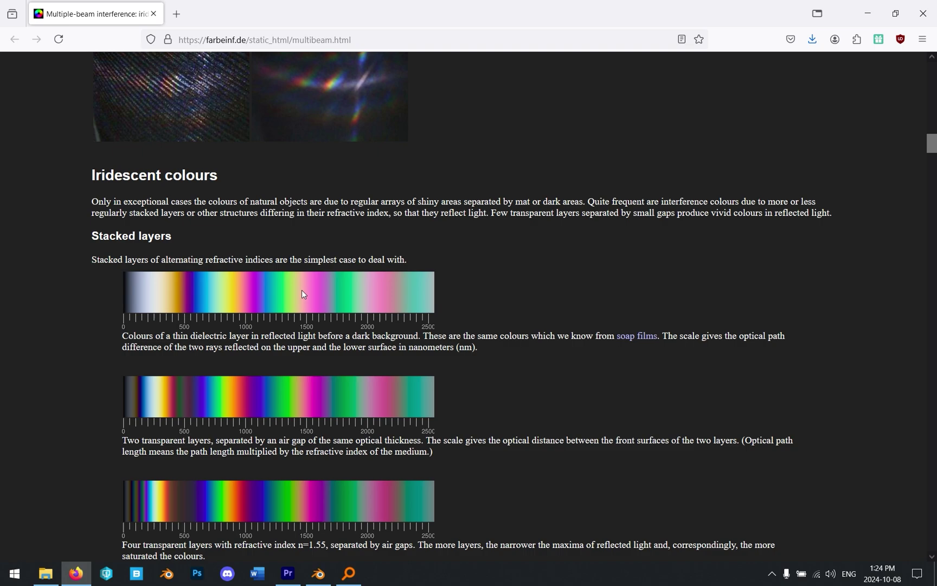
{"action": "right_click", "coordinate": [327, 290]}
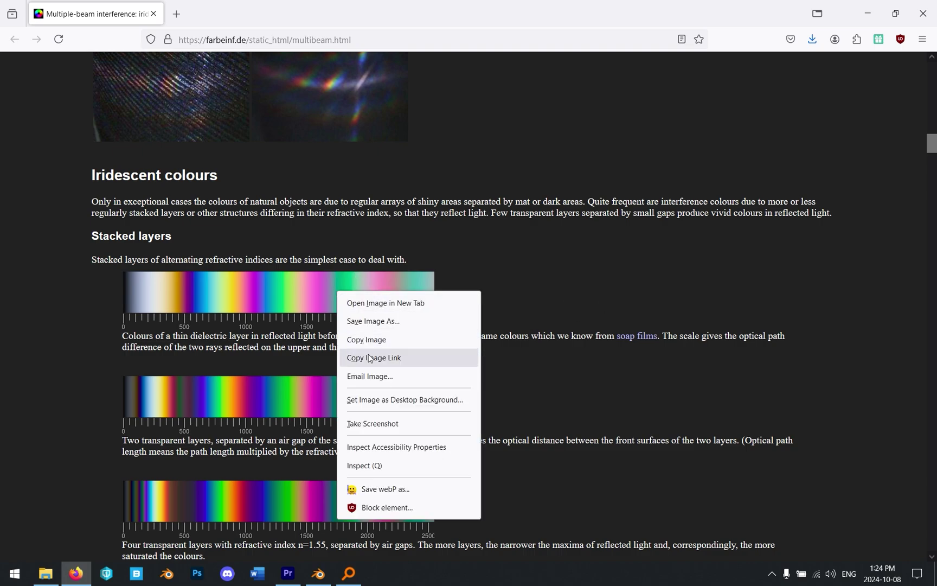
{"action": "left_click", "coordinate": [330, 301]}
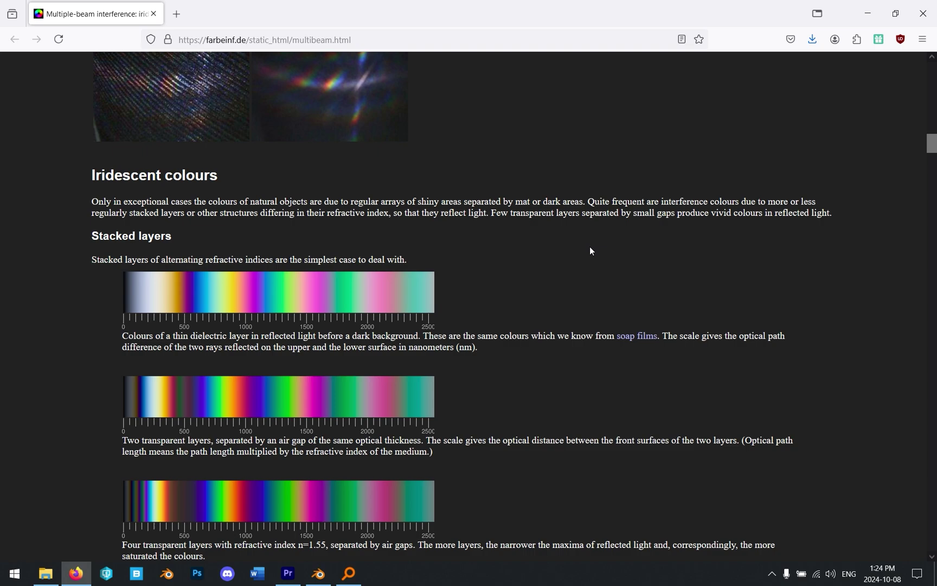
Switch back to Blender, select the Suzanne.001 monkey head and set the viewport to rendered shading.
{"action": "key", "text": "alt+Tab"}
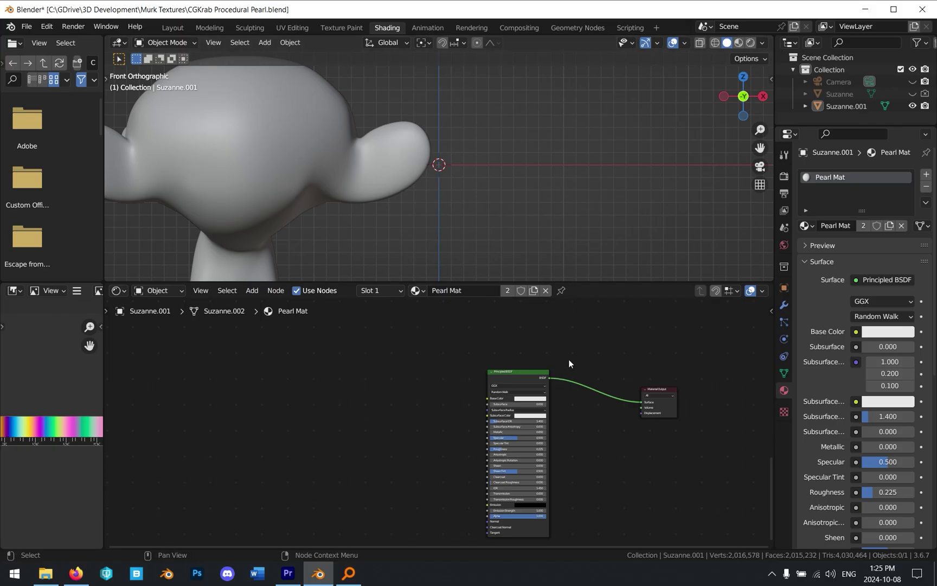
{"action": "left_click", "coordinate": [288, 170]}
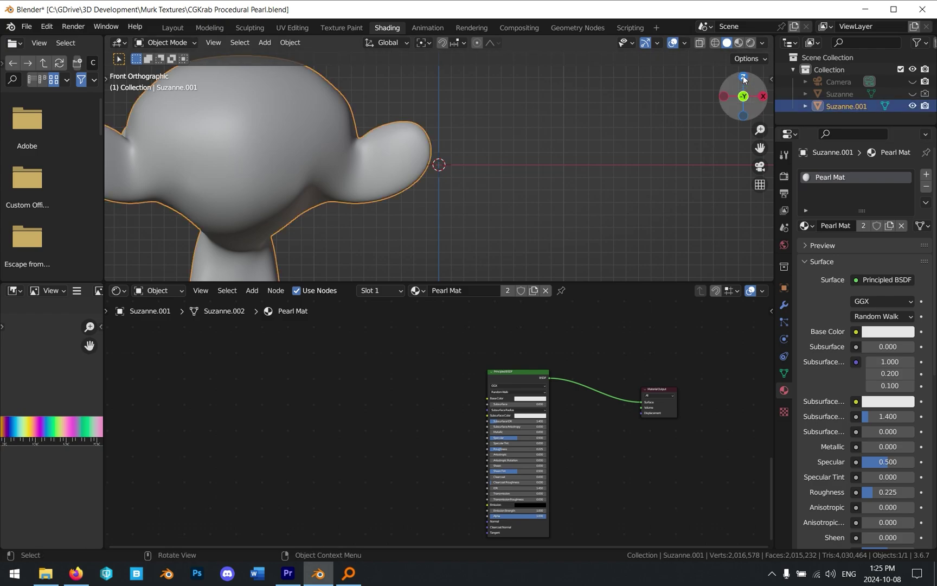
{"action": "left_click", "coordinate": [752, 42]}
Add linked Glossy BSDF and Mix Shader nodes and position them between the Principled BSDF and the Material Output.
{"action": "middle_click_drag", "start_coordinate": [454, 407], "coordinate": [494, 400]}
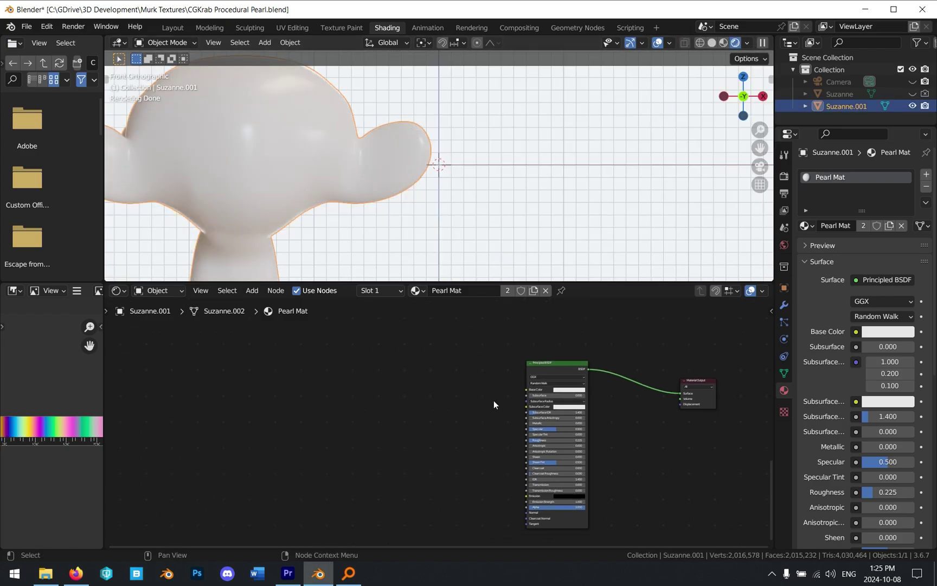
{"action": "scroll", "coordinate": [494, 400], "scroll_direction": "up", "scroll_amount": 2}
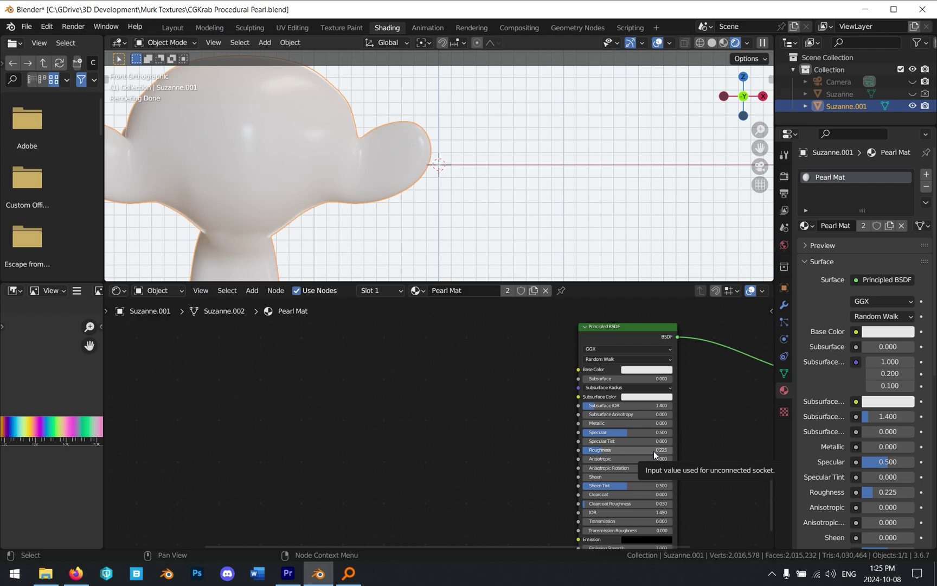
{"action": "middle_click_drag", "start_coordinate": [700, 442], "coordinate": [694, 434]}
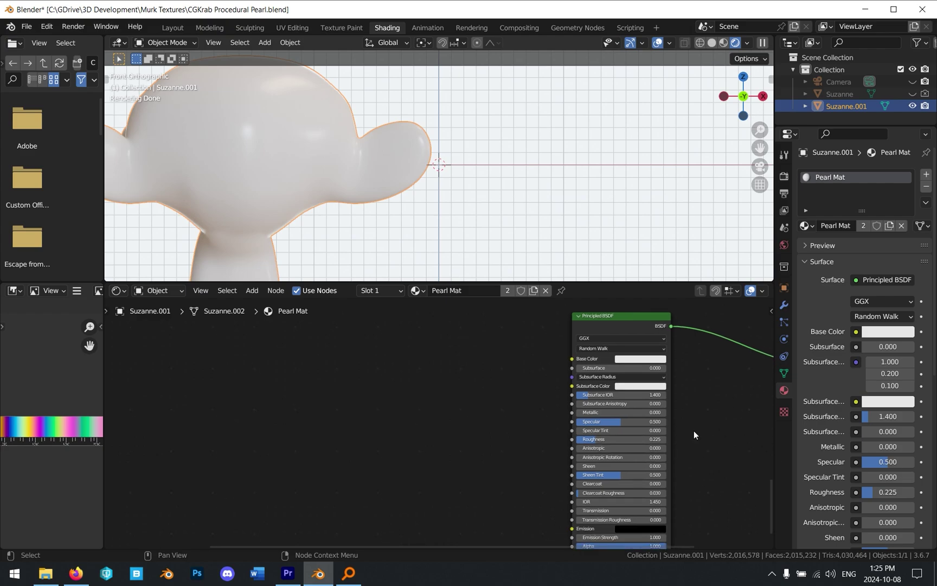
{"action": "key", "text": "Home"}
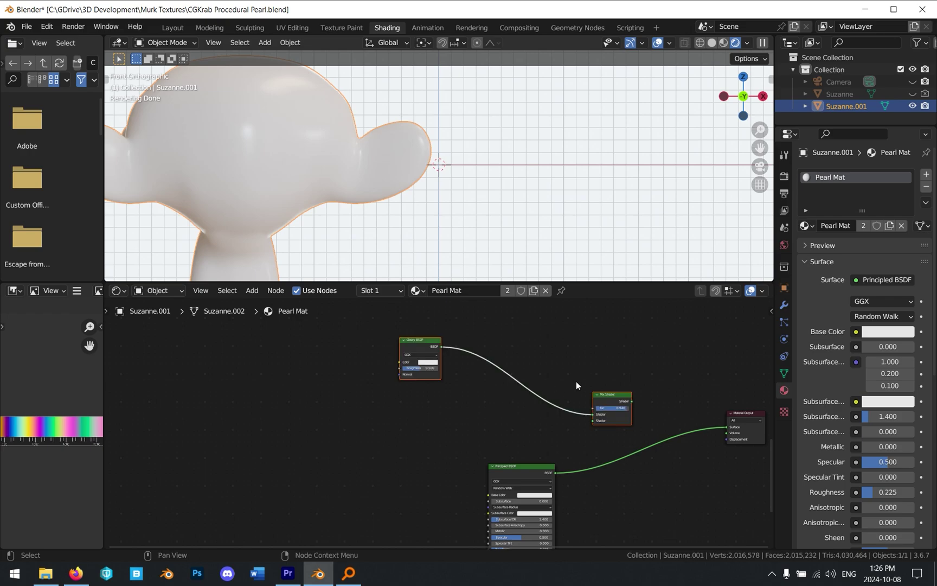
{"action": "left_click_drag", "start_coordinate": [426, 344], "coordinate": [512, 380]}
{"action": "left_click_drag", "start_coordinate": [612, 401], "coordinate": [619, 418]}
Wire the Principled BSDF through the Mix Shader's second shader input to the Material Output surface, with the mix factor set to 0.5.
{"action": "scroll", "coordinate": [636, 450], "scroll_direction": "up", "scroll_amount": 2}
{"action": "scroll", "coordinate": [637, 450], "scroll_direction": "up", "scroll_amount": 1}
{"action": "middle_click_drag", "start_coordinate": [636, 450], "coordinate": [556, 439]}
{"action": "left_click_drag", "start_coordinate": [489, 473], "coordinate": [546, 428]}
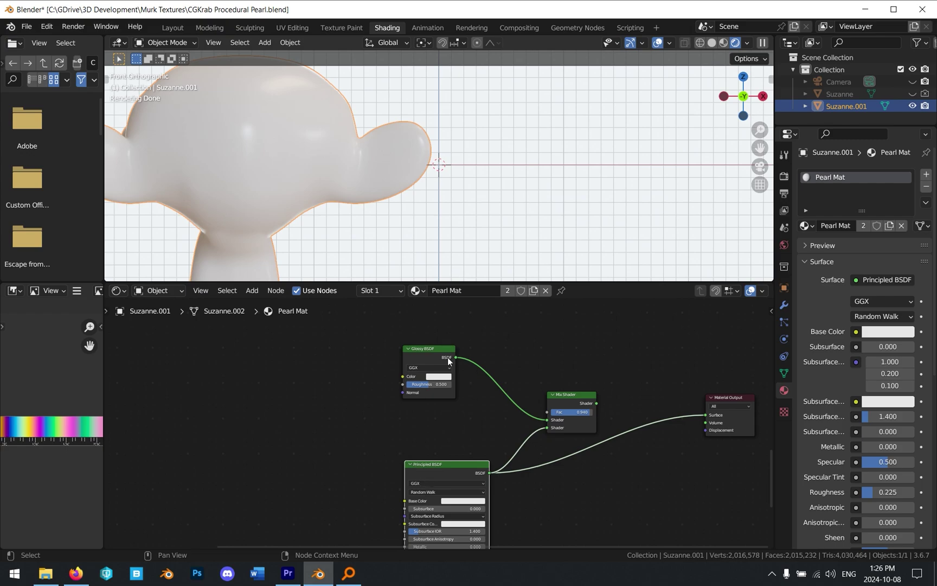
{"action": "left_click_drag", "start_coordinate": [426, 356], "coordinate": [429, 353]}
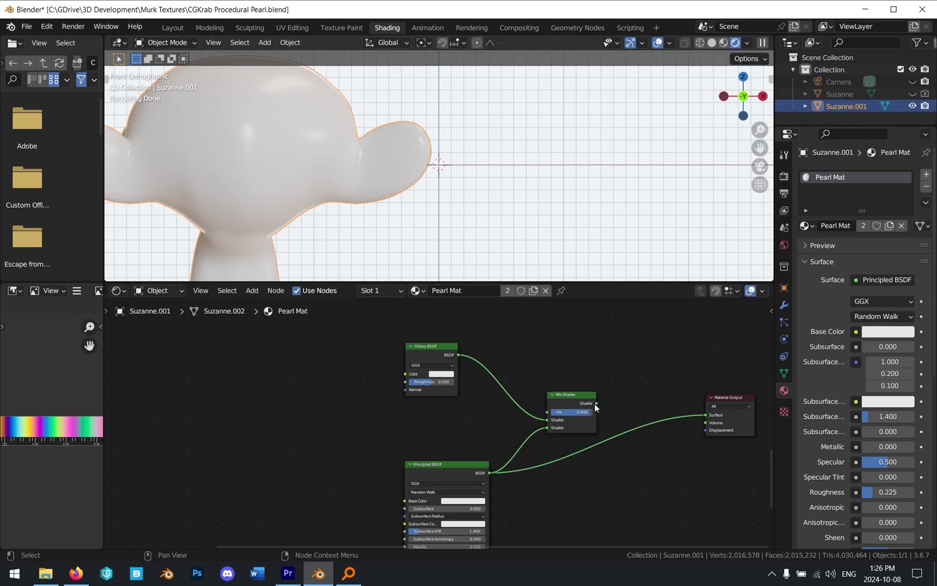
{"action": "left_click_drag", "start_coordinate": [596, 403], "coordinate": [704, 415]}
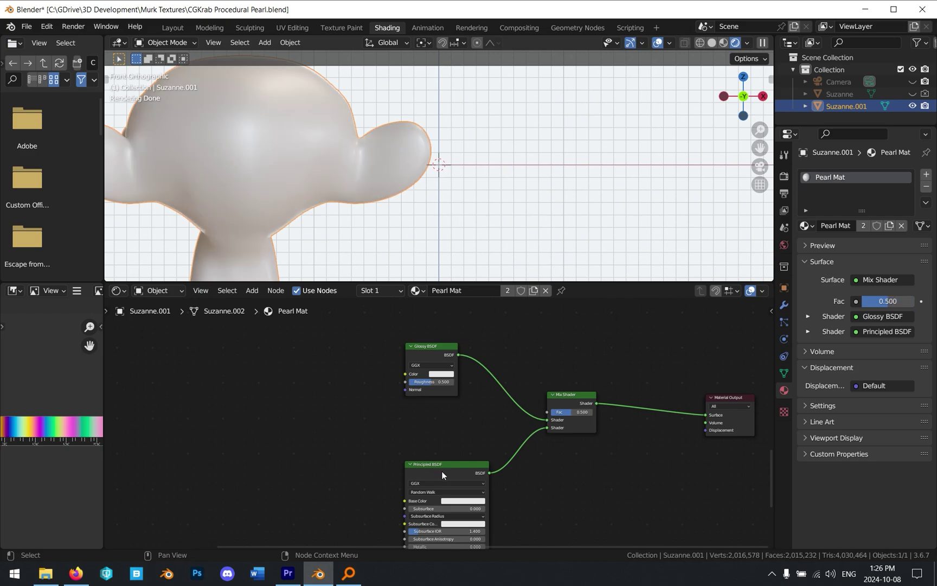
{"action": "left_click", "coordinate": [442, 470]}
{"action": "left_click", "coordinate": [439, 446]}
Add a Fresnel node to the left of the Glossy BSDF and set its IOR to 1.530.
{"action": "middle_click_drag", "start_coordinate": [332, 351], "coordinate": [538, 401]}
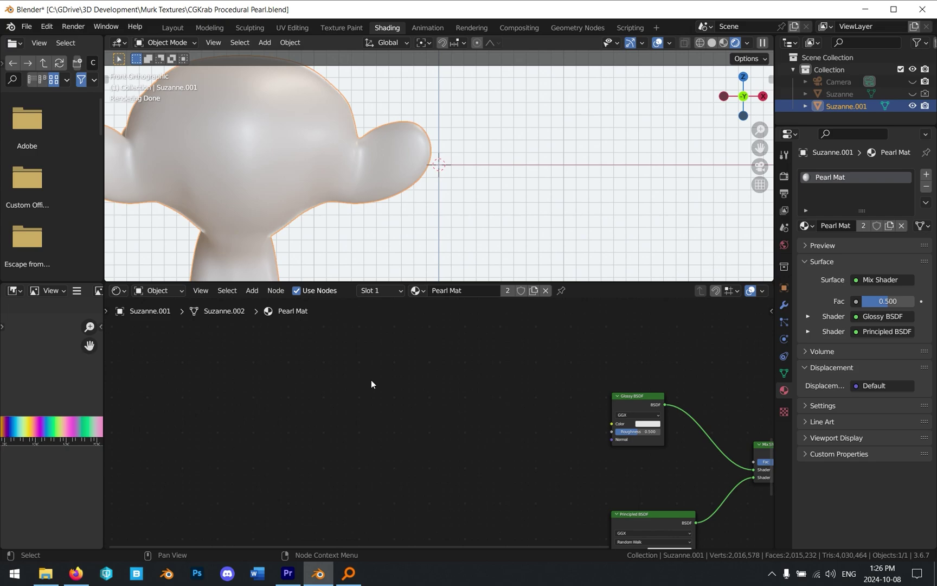
{"action": "key", "text": "shift+a"}
{"action": "type", "text": "fresn"}
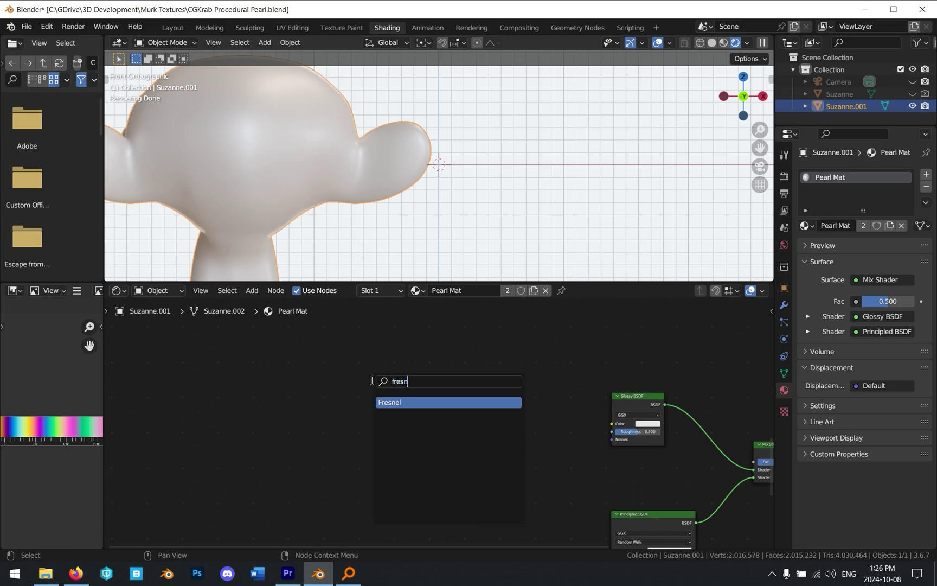
{"action": "key", "text": "Return"}
{"action": "left_click", "coordinate": [345, 381]}
{"action": "left_click", "coordinate": [332, 395]}
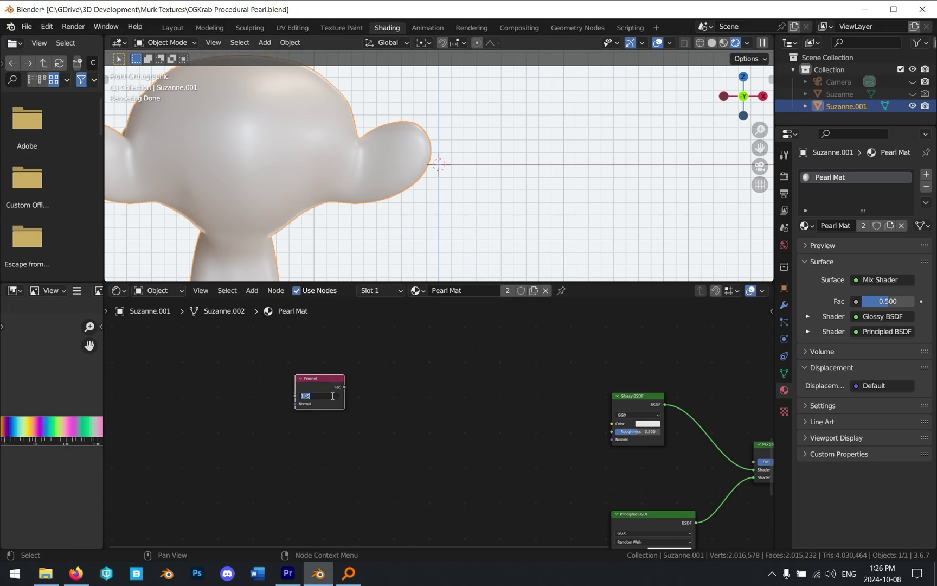
{"action": "type", "text": "1.530"}
{"action": "key", "text": "Return"}
{"action": "left_click", "coordinate": [472, 361]}
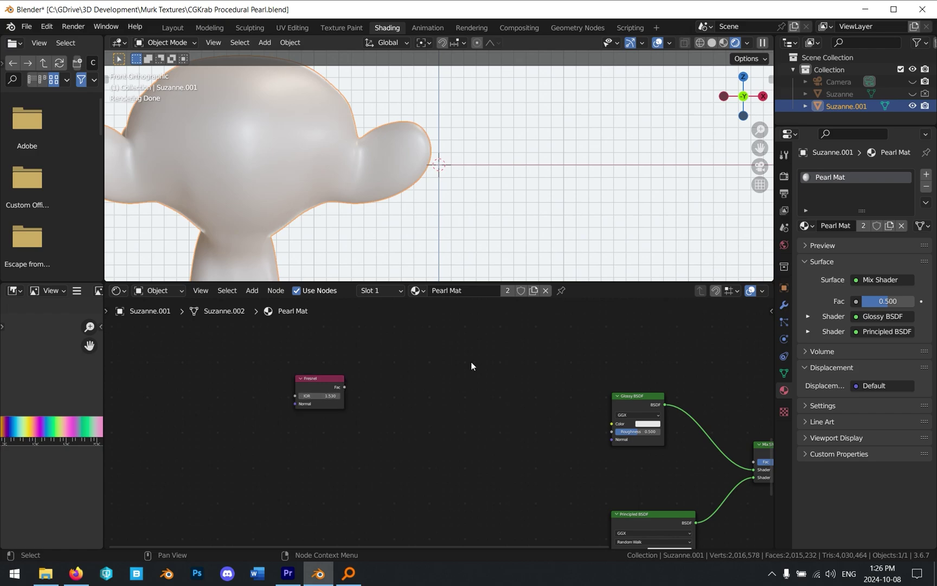
Preview the Fresnel node's output directly on the monkey head and inspect it from the face side.
{"action": "left_click", "coordinate": [319, 380], "text": "ctrl+shift"}
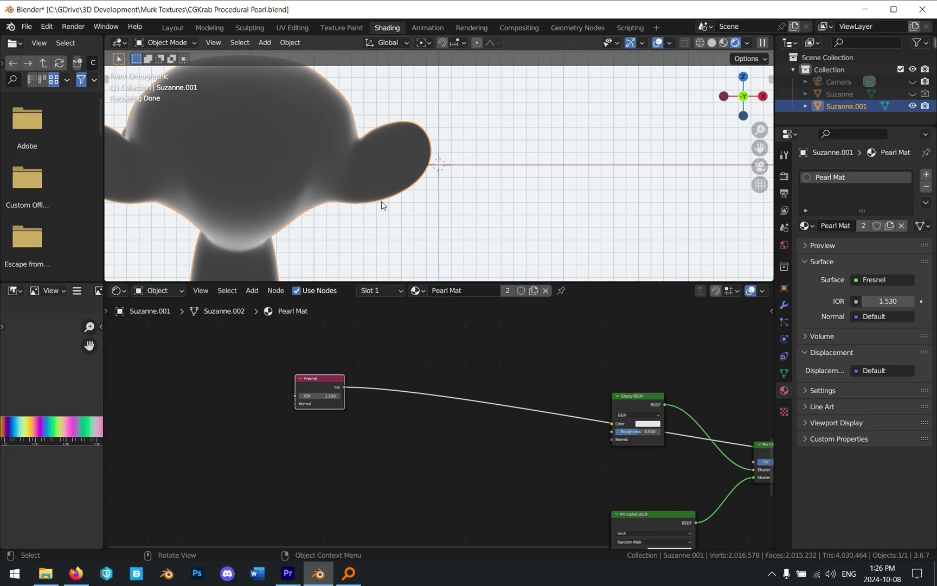
{"action": "left_click", "coordinate": [489, 180]}
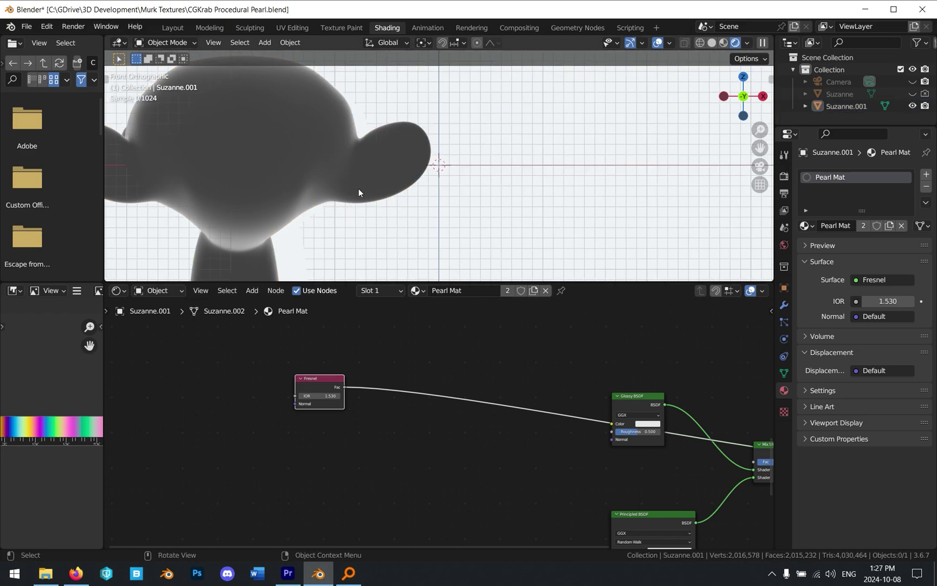
{"action": "middle_click_drag", "start_coordinate": [359, 188], "coordinate": [496, 204]}
{"action": "left_click_drag", "start_coordinate": [340, 375], "coordinate": [322, 378]}
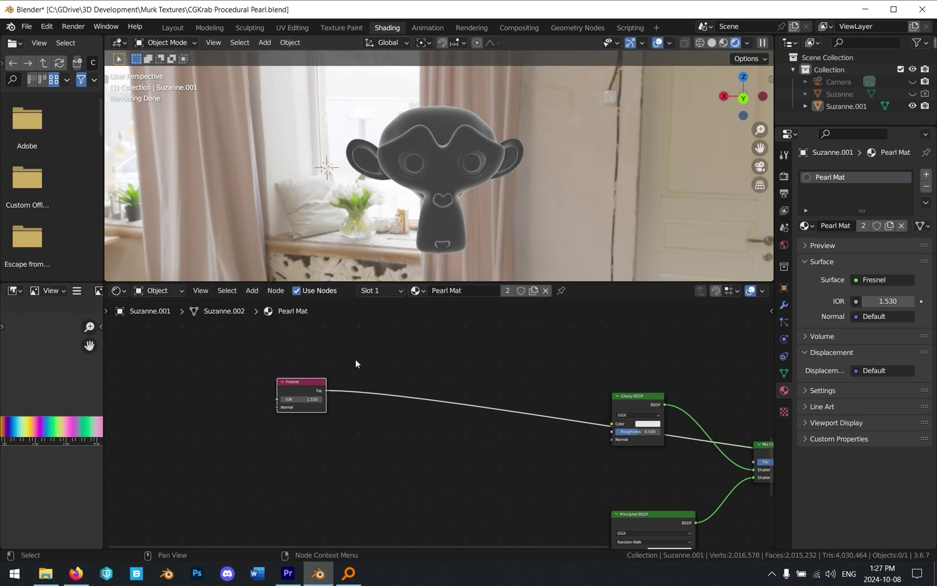
{"action": "left_click", "coordinate": [368, 358]}
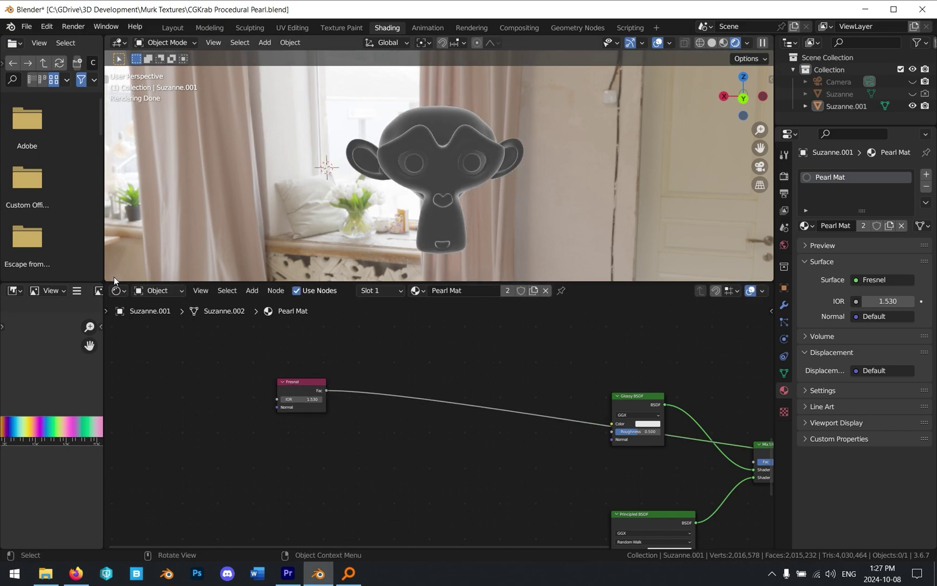
Widen the image editor and display the chitin1S.png colour chart in it.
{"action": "left_click_drag", "start_coordinate": [103, 312], "coordinate": [186, 312]}
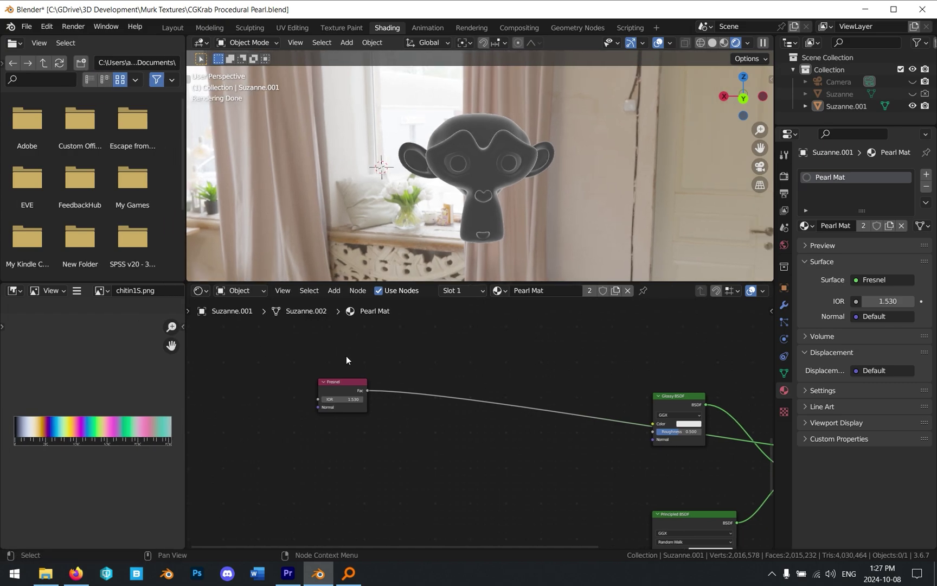
{"action": "left_click", "coordinate": [109, 292]}
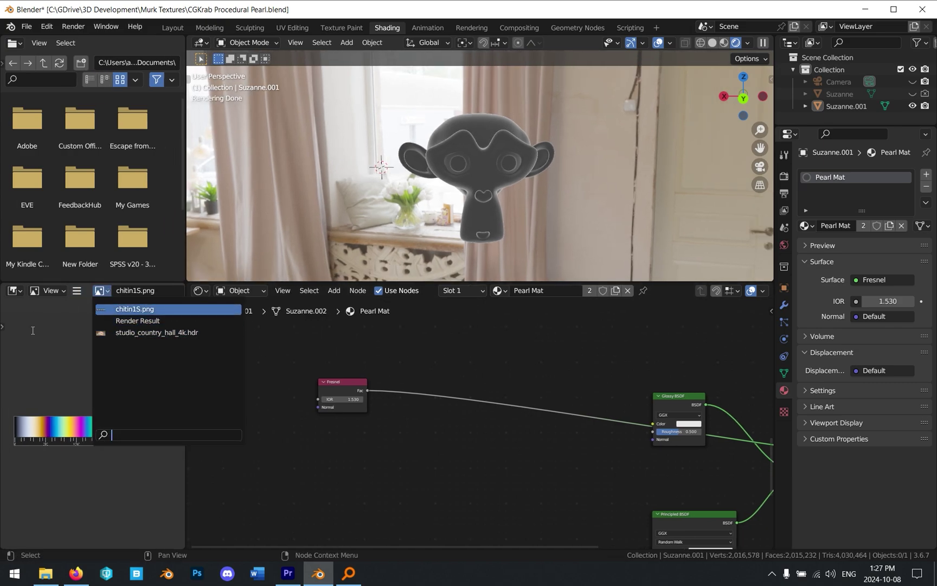
{"action": "left_click", "coordinate": [103, 300]}
{"action": "left_click", "coordinate": [127, 310]}
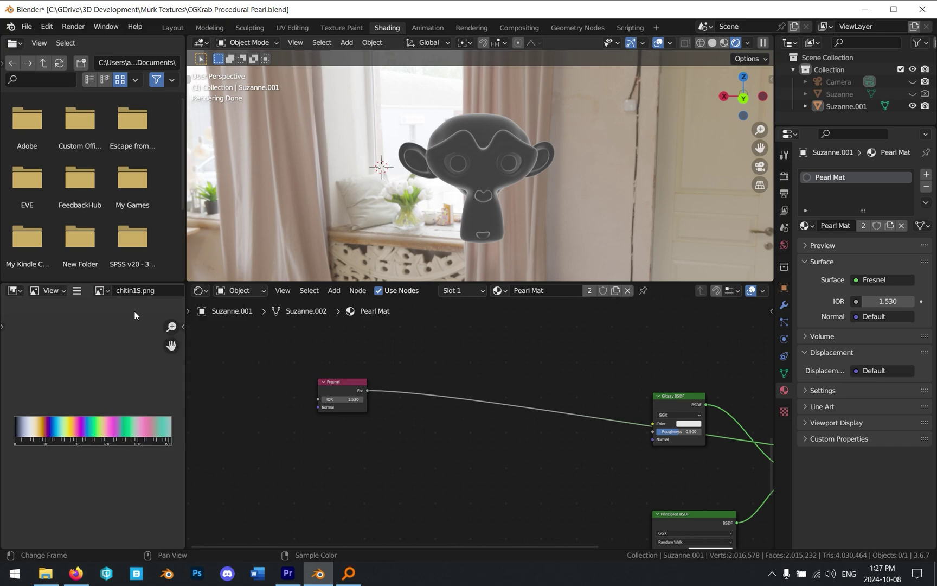
Add a Color Ramp node below the Fresnel link without attaching it.
{"action": "key", "text": "shift+a"}
{"action": "type", "text": "color"}
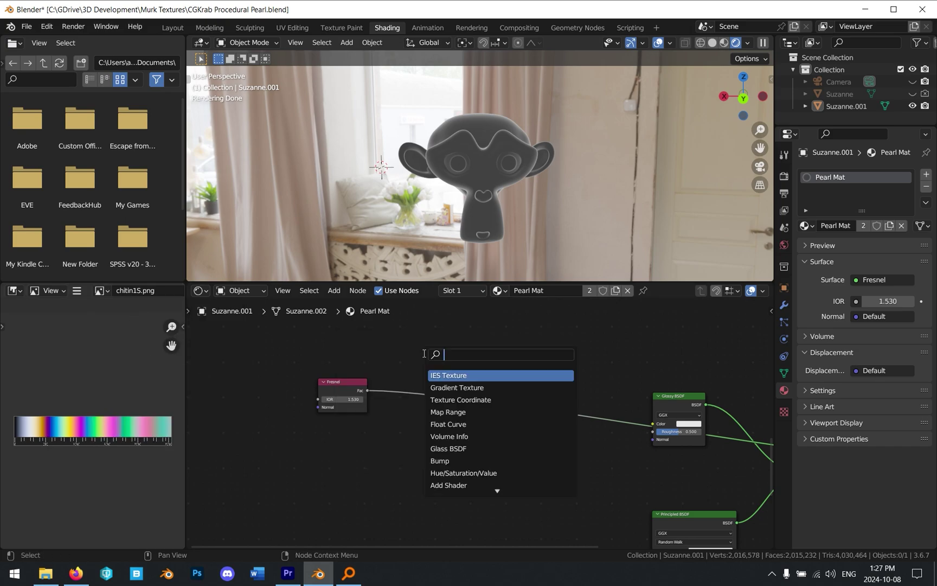
{"action": "left_click", "coordinate": [458, 387]}
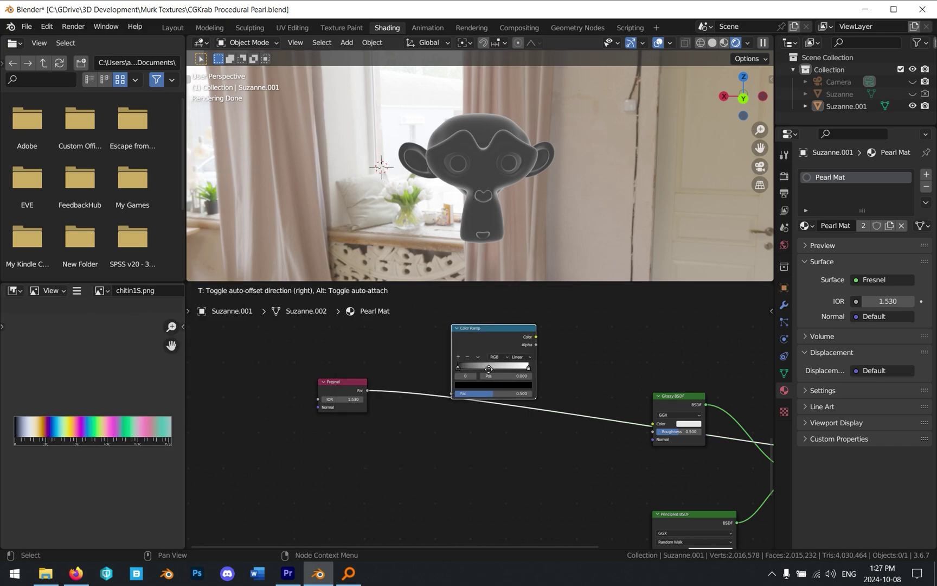
{"action": "left_click", "coordinate": [457, 375]}
Fill the Color Ramp with the interference colours by sampling across the chitin1S.png chart with the eyedropper.
{"action": "scroll", "coordinate": [485, 401], "scroll_direction": "up", "scroll_amount": 2}
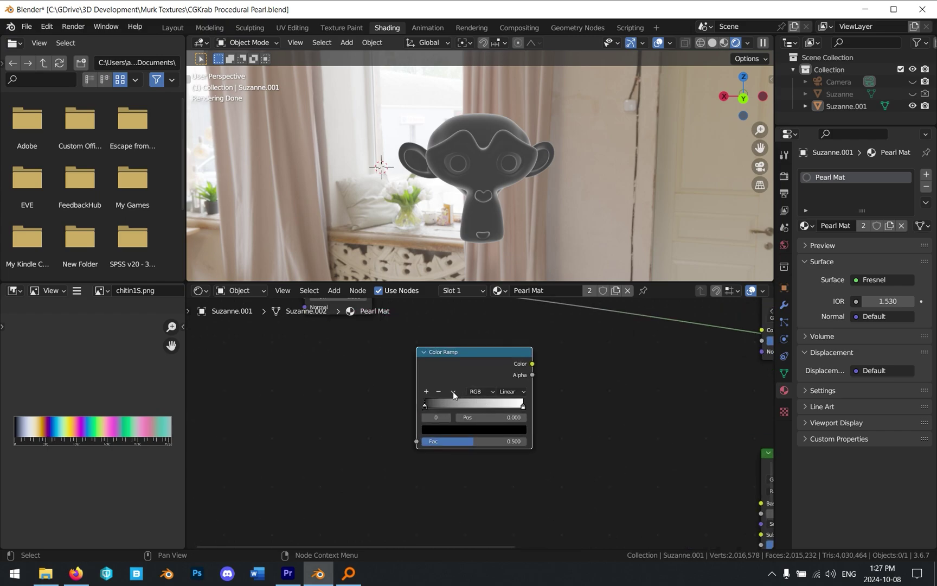
{"action": "left_click", "coordinate": [453, 391]}
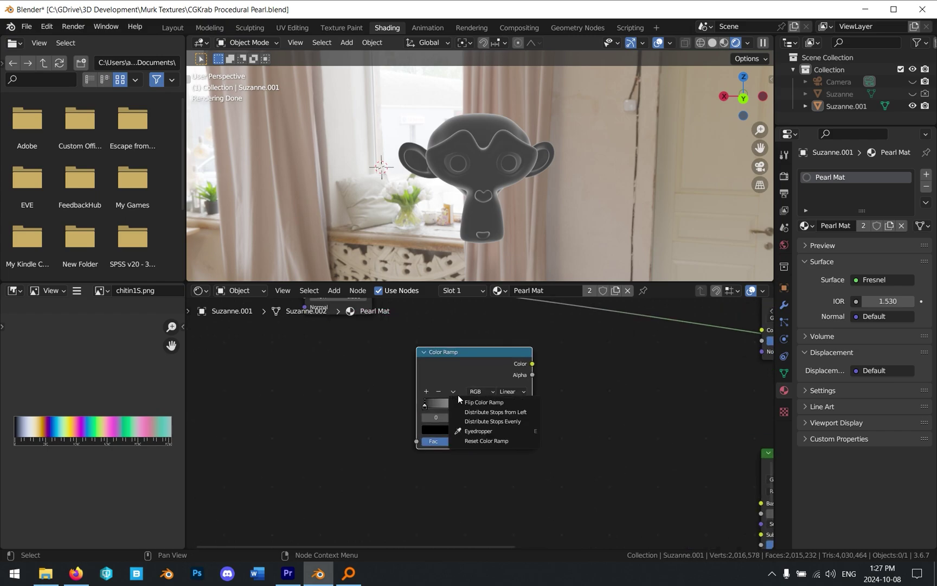
{"action": "left_click", "coordinate": [477, 432]}
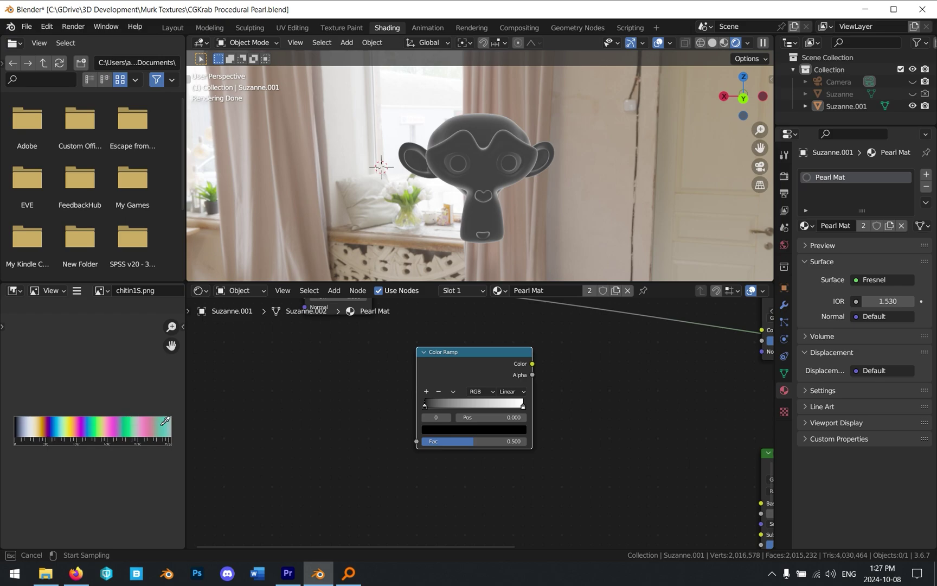
{"action": "key", "text": "Escape"}
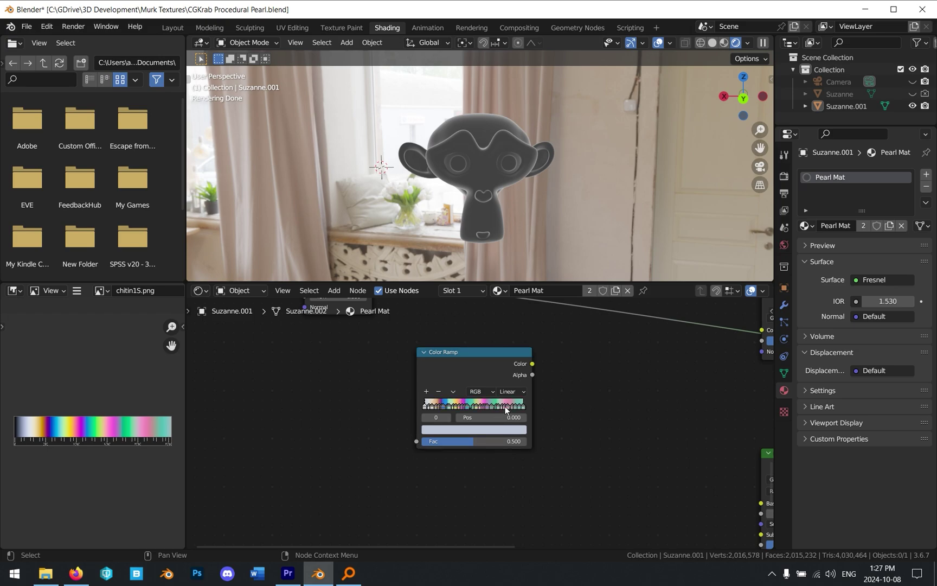
{"action": "scroll", "coordinate": [426, 401], "scroll_direction": "up", "scroll_amount": 3}
{"action": "scroll", "coordinate": [425, 400], "scroll_direction": "down", "scroll_amount": 2}
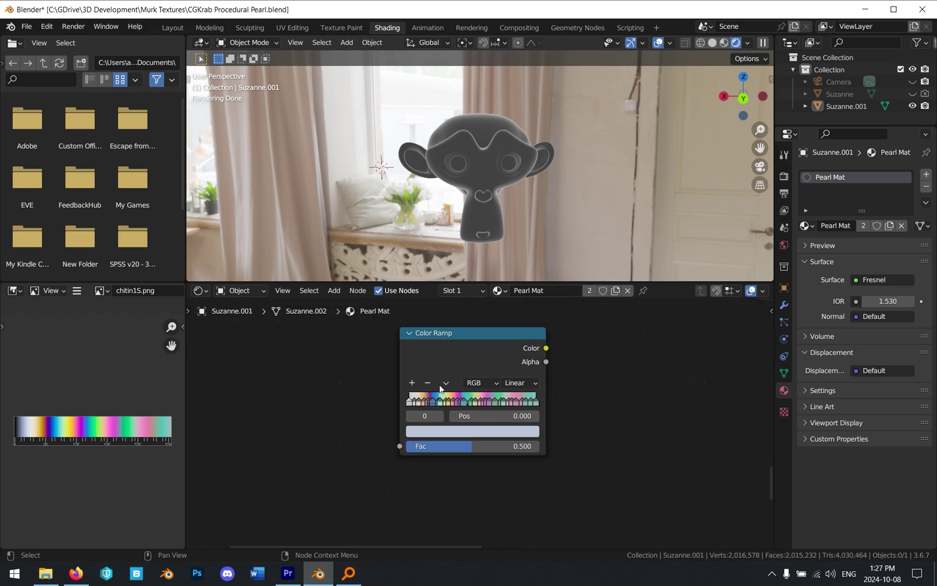
Connect the Fresnel factor to the Color Ramp's factor input and preview the Color Ramp on the monkey head.
{"action": "middle_click_drag", "start_coordinate": [542, 358], "coordinate": [508, 425]}
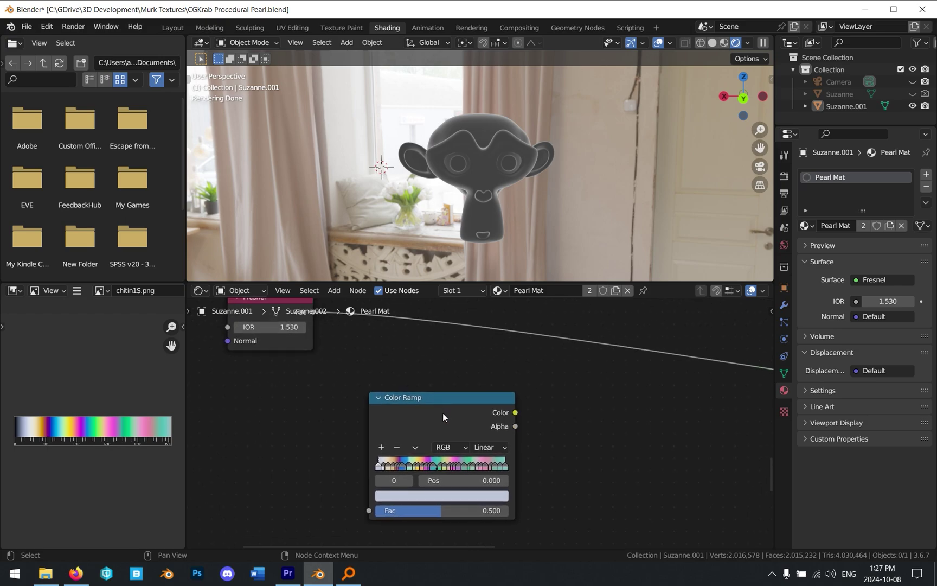
{"action": "scroll", "coordinate": [456, 368], "scroll_direction": "down", "scroll_amount": 2}
{"action": "left_click_drag", "start_coordinate": [367, 347], "coordinate": [410, 496]}
{"action": "left_click_drag", "start_coordinate": [489, 417], "coordinate": [481, 398]}
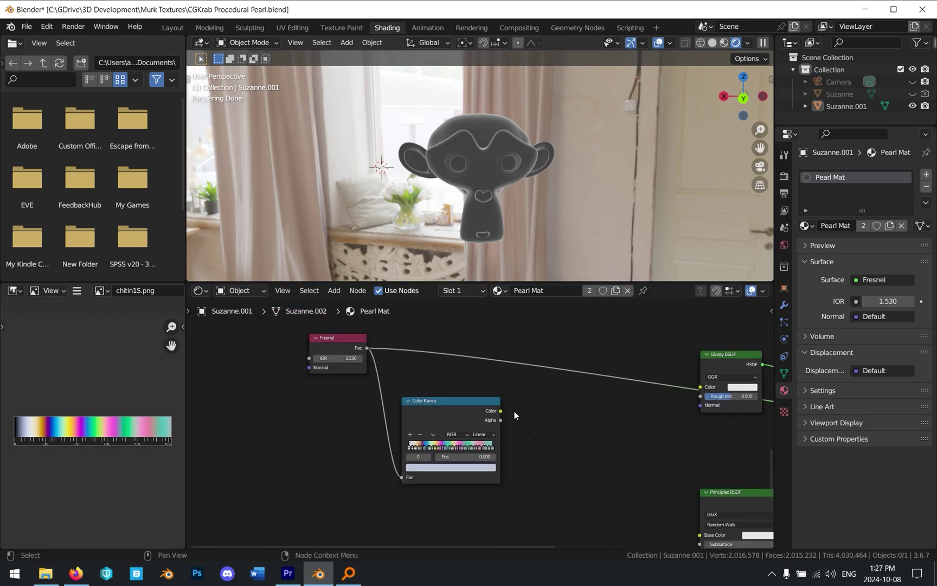
{"action": "left_click", "coordinate": [466, 403], "text": "ctrl+shift"}
{"action": "middle_click_drag", "start_coordinate": [507, 153], "coordinate": [550, 176]}
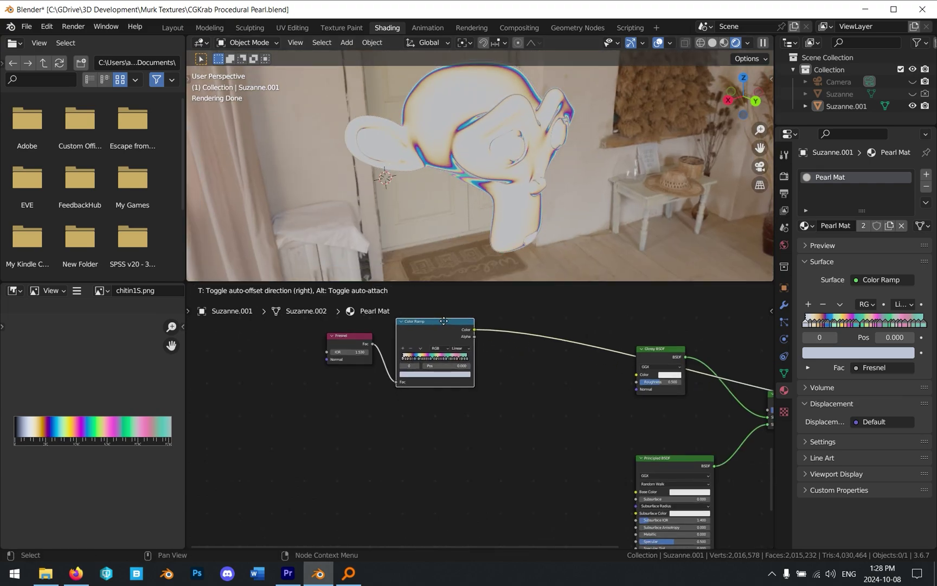
Link the interference Color Ramp's colour output to the Glossy BSDF's colour and preview the Glossy BSDF on the monkey head.
{"action": "left_click_drag", "start_coordinate": [444, 321], "coordinate": [444, 320]}
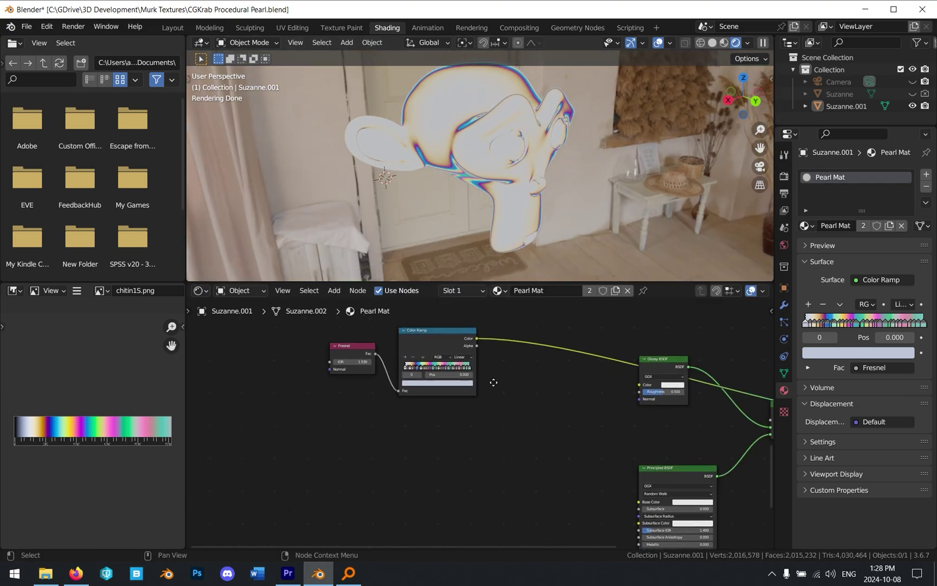
{"action": "middle_click_drag", "start_coordinate": [462, 335], "coordinate": [427, 403]}
{"action": "left_click_drag", "start_coordinate": [439, 397], "coordinate": [509, 388]}
{"action": "left_click", "coordinate": [524, 376]}
{"action": "scroll", "coordinate": [513, 390], "scroll_direction": "down", "scroll_amount": 1}
{"action": "left_click", "coordinate": [504, 399], "text": "ctrl+shift"}
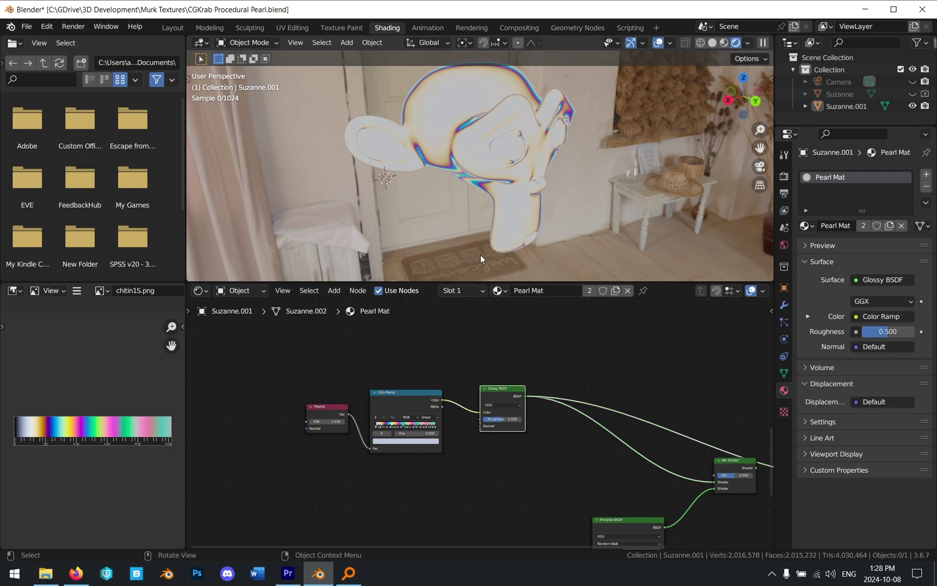
{"action": "mouse_move", "coordinate": [487, 208]}
{"action": "middle_mouse_down"}
{"action": "mouse_move", "coordinate": [496, 201]}
{"action": "mouse_move", "coordinate": [477, 212]}
{"action": "middle_mouse_up"}
{"action": "scroll", "coordinate": [499, 193], "scroll_direction": "up", "scroll_amount": 3}
{"action": "middle_click_drag", "start_coordinate": [607, 396], "coordinate": [533, 371]}
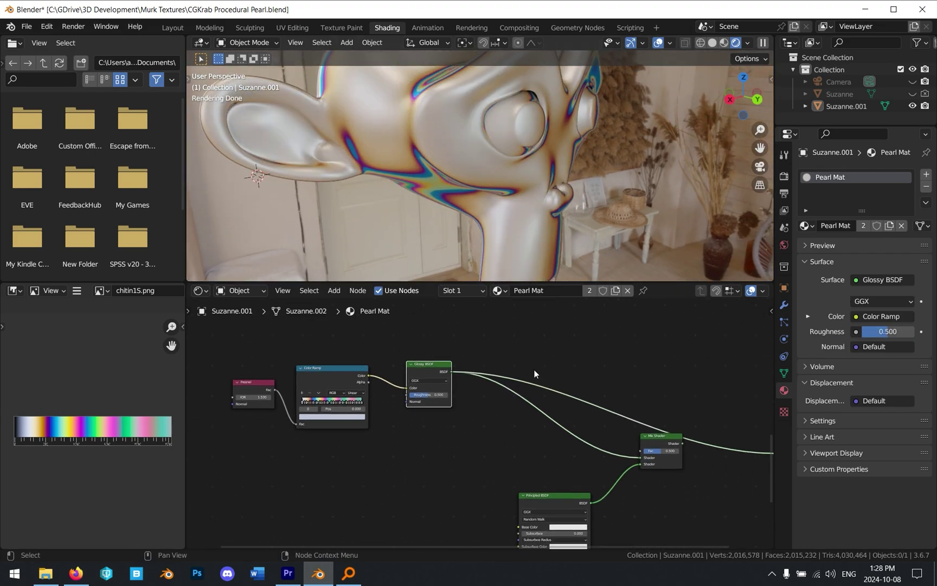
Preview the Mix Shader on the monkey head and move the Fresnel, Color Ramp and Glossy BSDF nodes together away from it.
{"action": "middle_click_drag", "start_coordinate": [638, 425], "coordinate": [576, 421]}
{"action": "left_click", "coordinate": [589, 432], "text": "ctrl+shift"}
{"action": "middle_click_drag", "start_coordinate": [244, 349], "coordinate": [413, 376]}
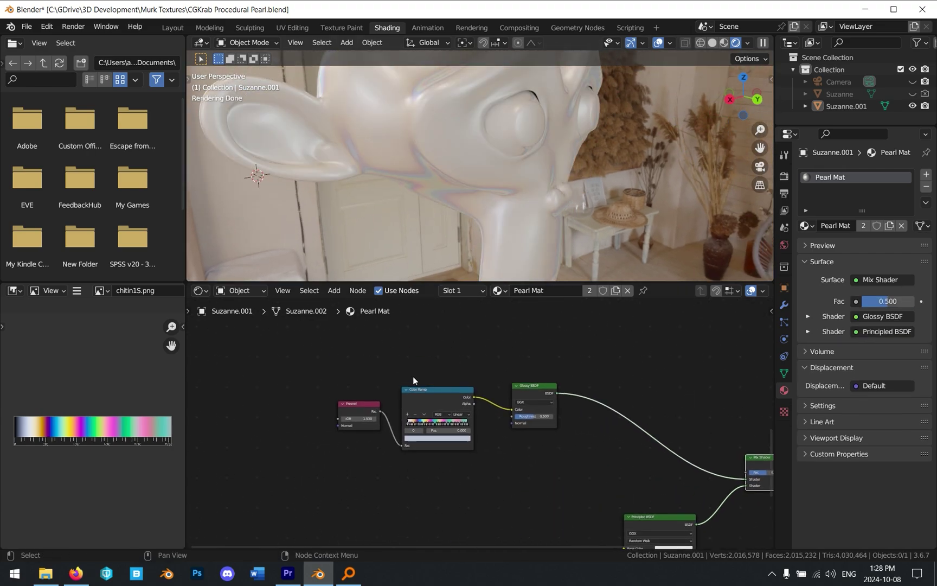
{"action": "left_click_drag", "start_coordinate": [320, 353], "coordinate": [545, 469]}
{"action": "left_click_drag", "start_coordinate": [517, 385], "coordinate": [483, 370]}
{"action": "scroll", "coordinate": [528, 352], "scroll_direction": "down", "scroll_amount": 1}
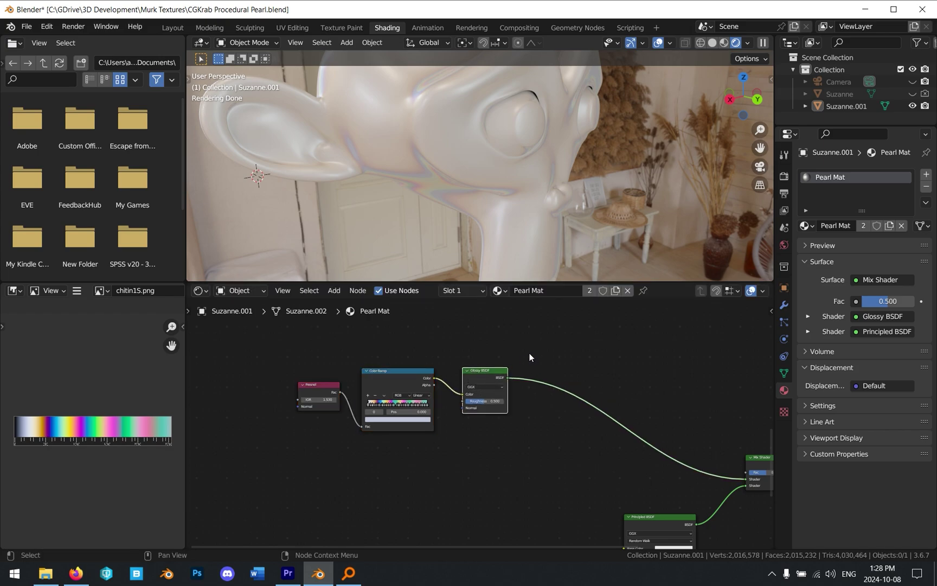
{"action": "left_click", "coordinate": [533, 353]}
{"action": "middle_click_drag", "start_coordinate": [539, 233], "coordinate": [569, 192]}
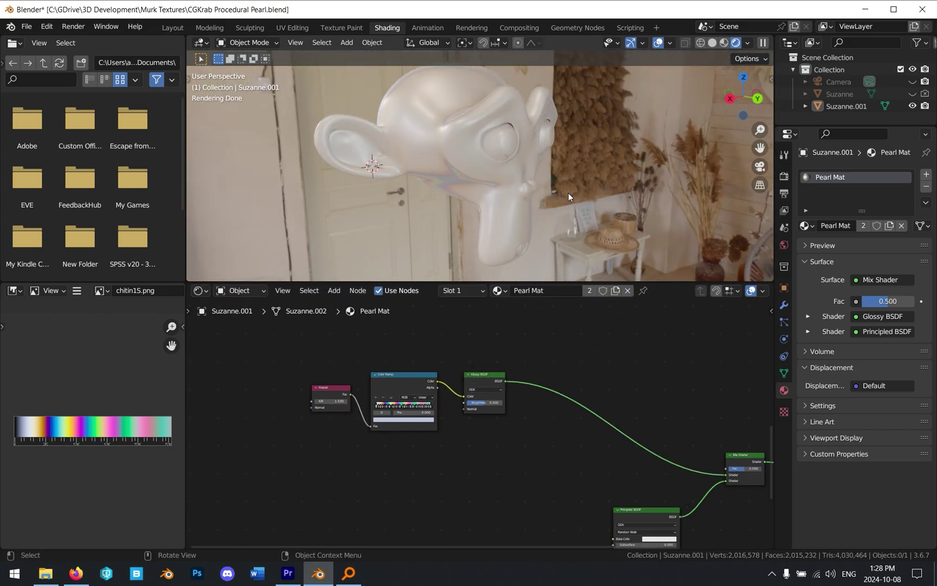
Move the Principled BSDF node further below the Mix Shader to free up space around it.
{"action": "key", "text": "Home"}
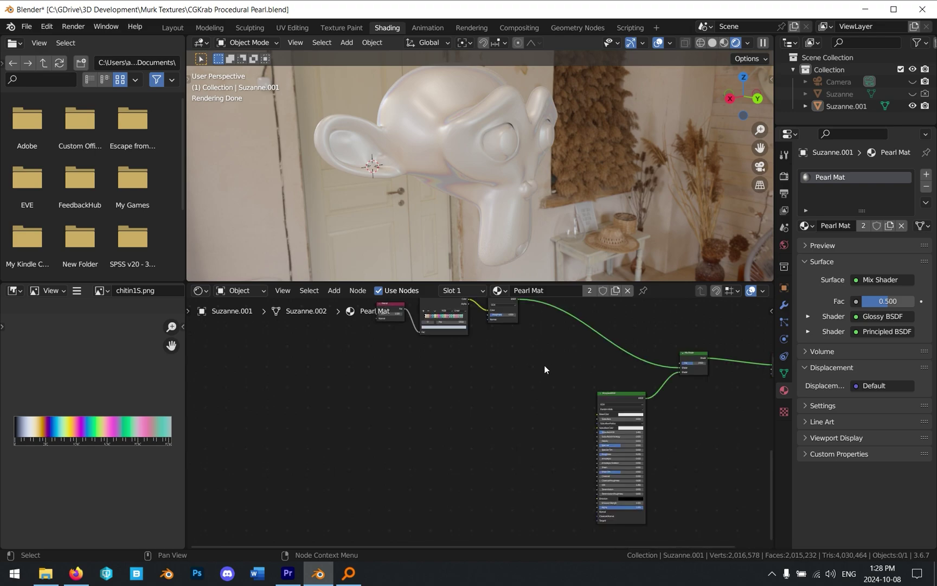
{"action": "left_click_drag", "start_coordinate": [613, 397], "coordinate": [529, 442]}
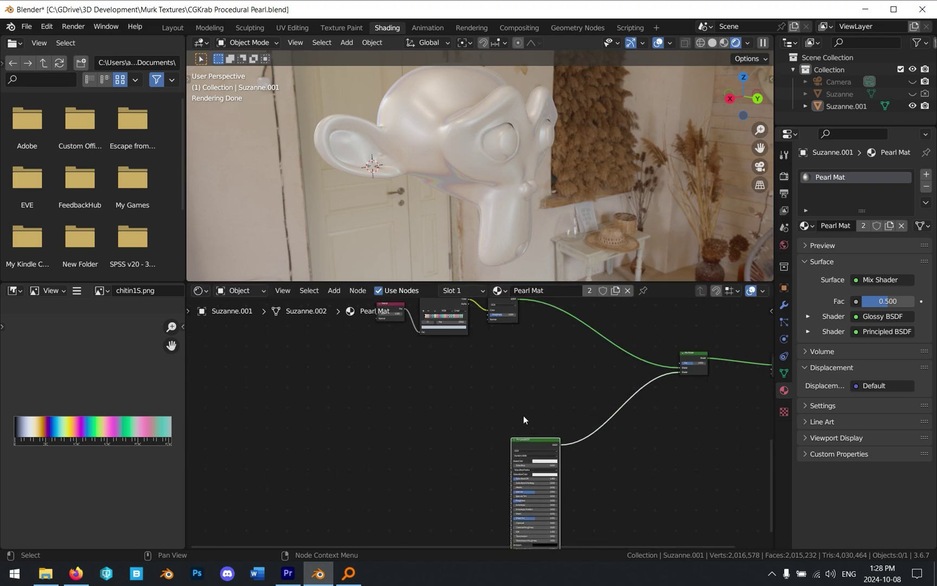
{"action": "scroll", "coordinate": [512, 351], "scroll_direction": "down", "scroll_amount": 1}
{"action": "middle_click_drag", "start_coordinate": [426, 408], "coordinate": [452, 385]}
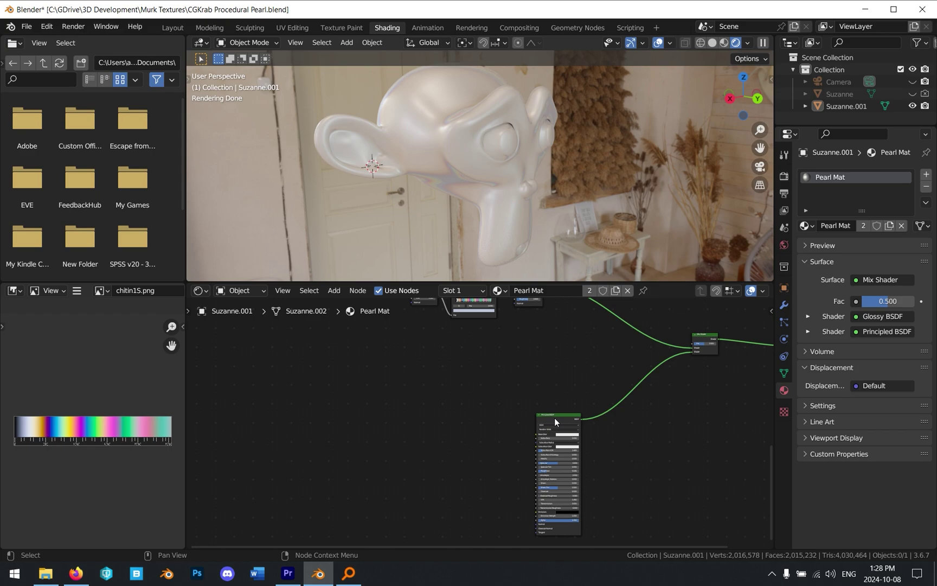
{"action": "left_click_drag", "start_coordinate": [555, 417], "coordinate": [590, 419]}
Paste the linked Noise Texture and Color Ramp nodes and arrange them side by side above the Principled BSDF.
{"action": "scroll", "coordinate": [523, 374], "scroll_direction": "up", "scroll_amount": 2}
{"action": "key", "text": "ctrl+v"}
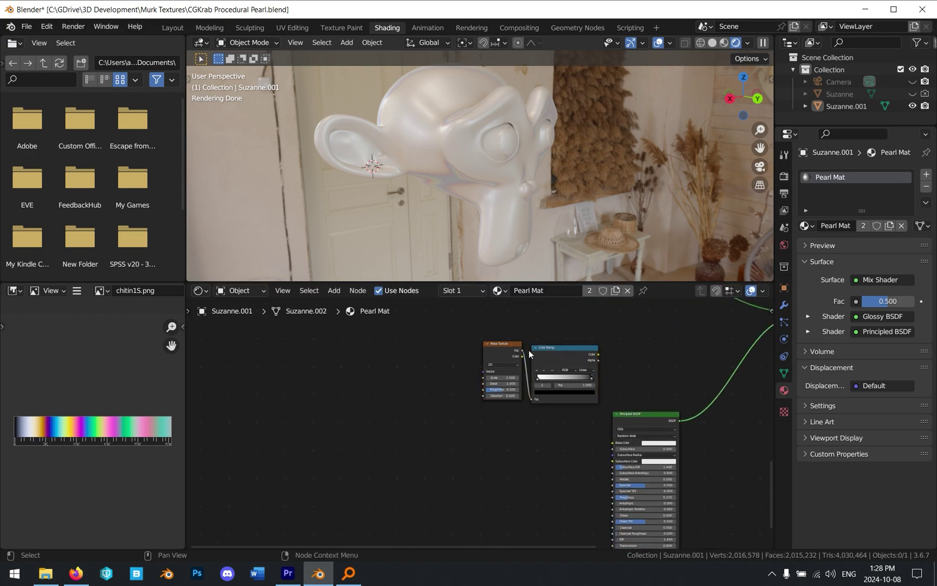
{"action": "left_click_drag", "start_coordinate": [556, 352], "coordinate": [545, 363]}
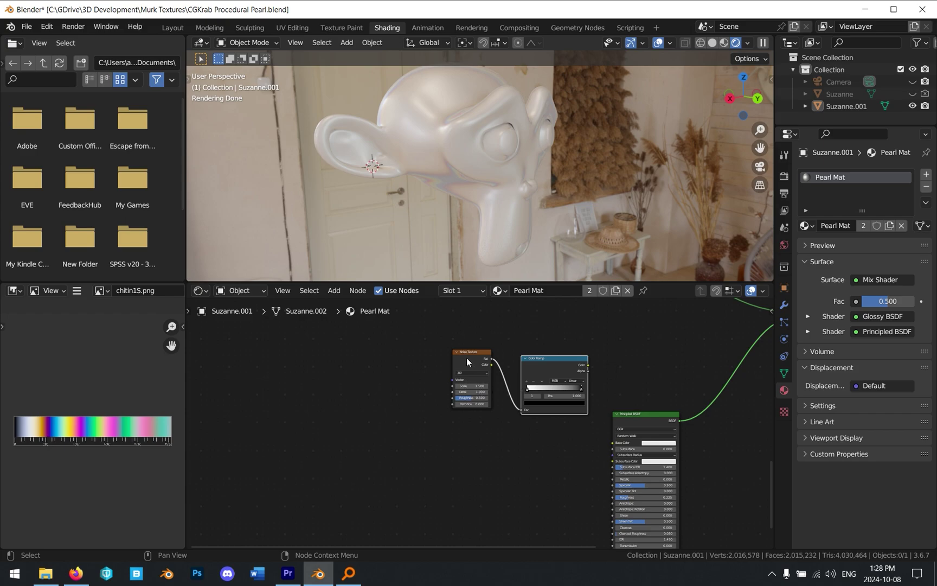
{"action": "left_click_drag", "start_coordinate": [467, 357], "coordinate": [420, 369]}
{"action": "left_click_drag", "start_coordinate": [504, 358], "coordinate": [442, 364]}
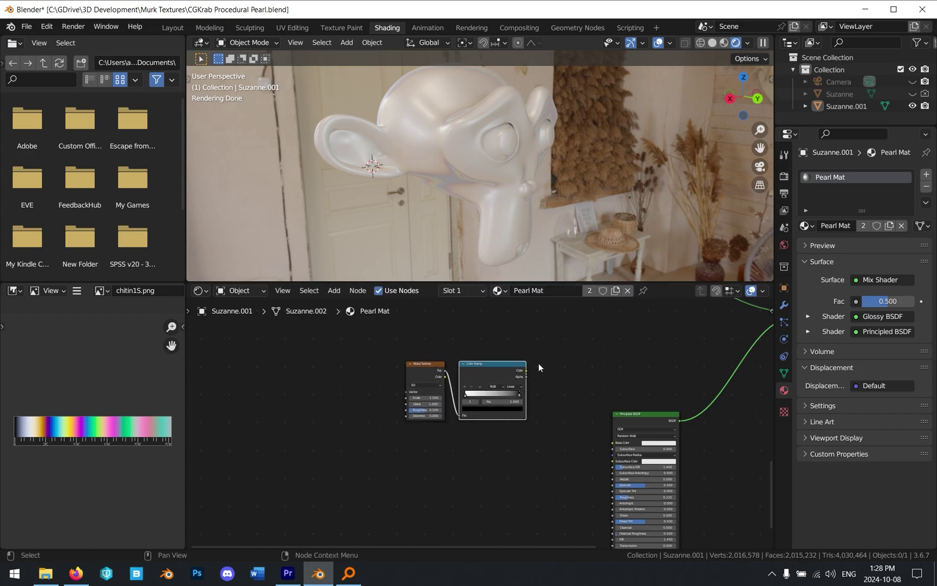
Make the pasted Color Ramp fade from white to black with the black stop at 1.000, and preview it on the head.
{"action": "scroll", "coordinate": [539, 364], "scroll_direction": "up", "scroll_amount": 5}
{"action": "mouse_move", "coordinate": [539, 381]}
{"action": "left_mouse_down"}
{"action": "mouse_move", "coordinate": [479, 386]}
{"action": "mouse_move", "coordinate": [542, 386]}
{"action": "left_mouse_up"}
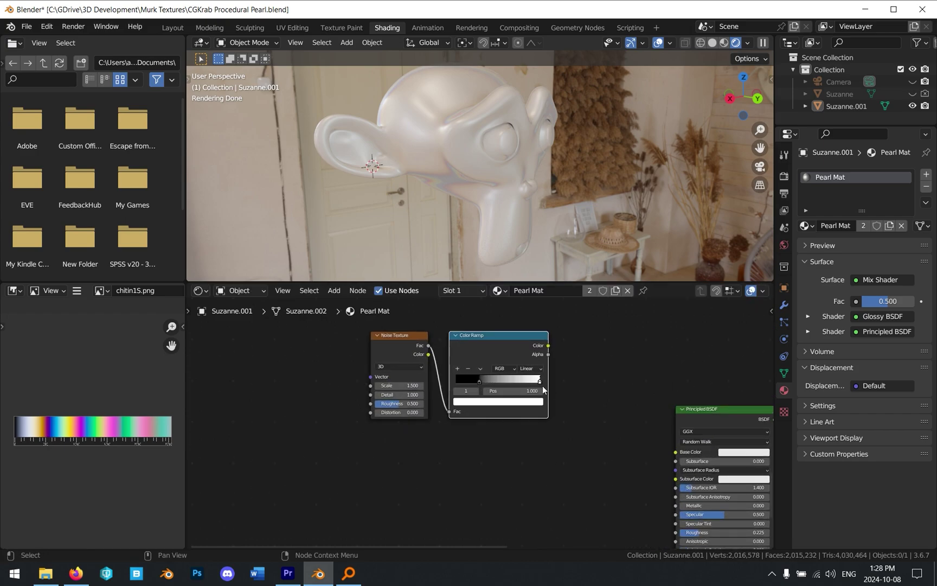
{"action": "left_click_drag", "start_coordinate": [478, 381], "coordinate": [564, 381]}
{"action": "left_click", "coordinate": [407, 345], "text": "ctrl+shift"}
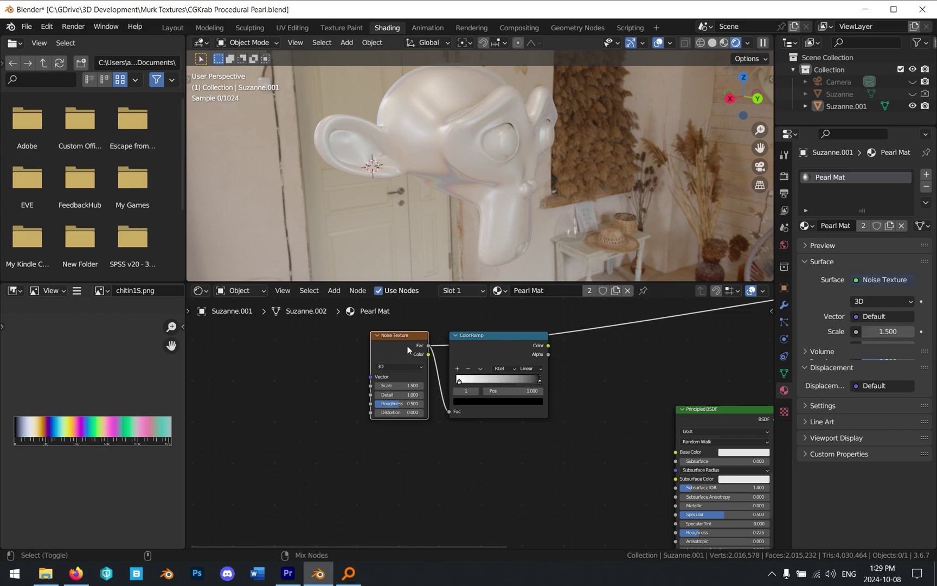
{"action": "left_click", "coordinate": [485, 345], "text": "ctrl+shift"}
{"action": "middle_click_drag", "start_coordinate": [486, 345], "coordinate": [539, 380]}
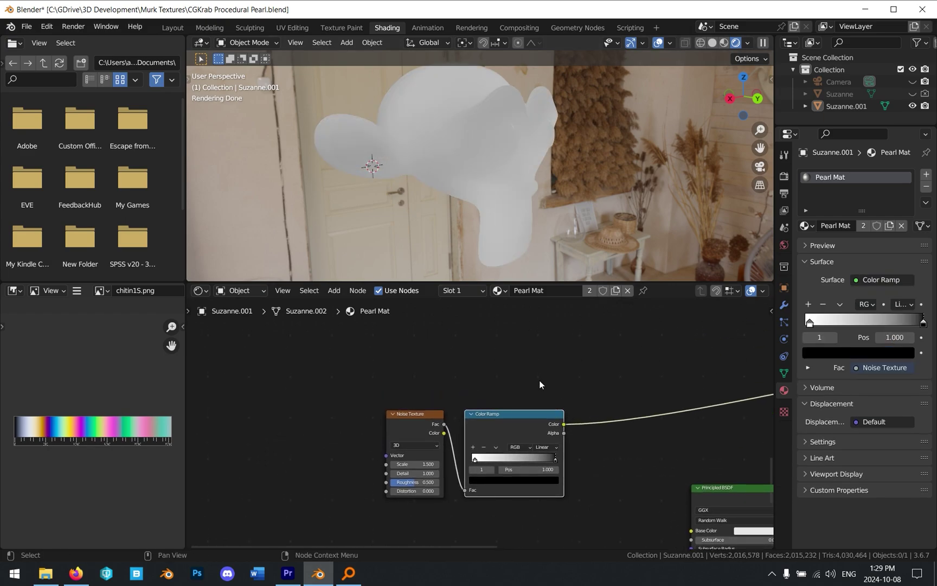
Bring the Fresnel node closer to the Noise Texture and link its factor to the texture's vector input.
{"action": "scroll", "coordinate": [539, 380], "scroll_direction": "down", "scroll_amount": 3}
{"action": "left_click_drag", "start_coordinate": [442, 364], "coordinate": [366, 421]}
{"action": "middle_click_drag", "start_coordinate": [365, 421], "coordinate": [358, 360]}
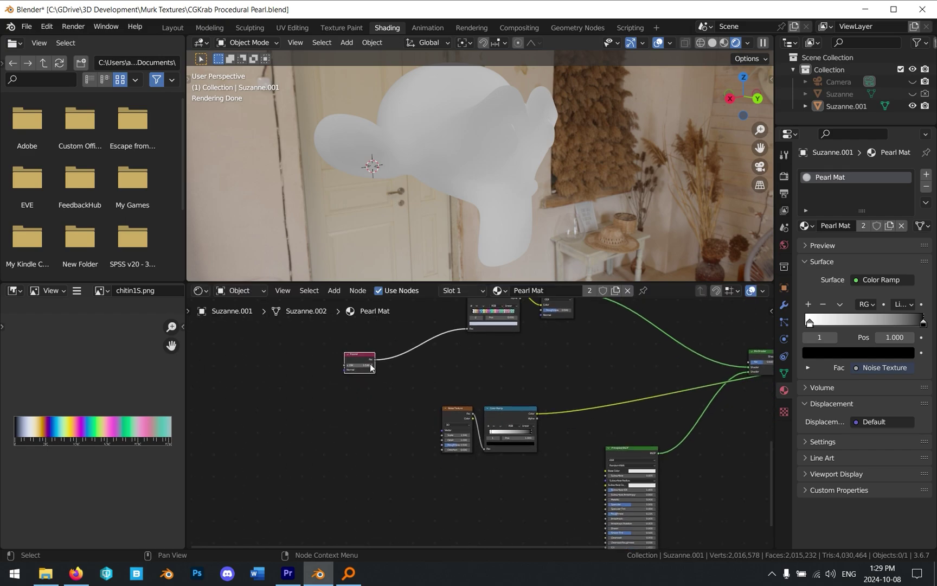
{"action": "left_click_drag", "start_coordinate": [372, 360], "coordinate": [442, 430]}
{"action": "scroll", "coordinate": [461, 415], "scroll_direction": "up", "scroll_amount": 2}
{"action": "scroll", "coordinate": [366, 161], "scroll_direction": "up", "scroll_amount": 5}
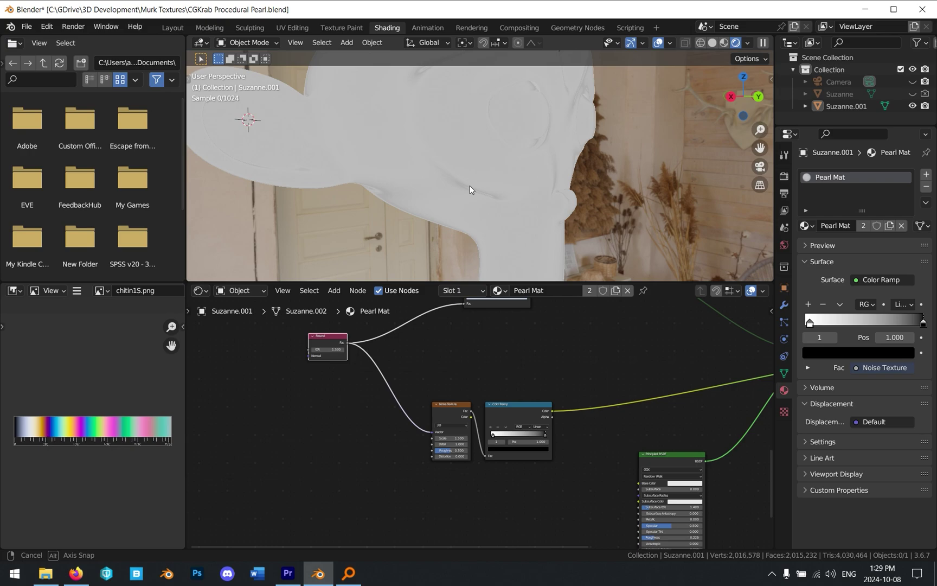
Examine the Fresnel-driven black-and-white Color Ramp preview on the monkey head.
{"action": "middle_click_drag", "start_coordinate": [469, 186], "coordinate": [491, 197]}
{"action": "left_click", "coordinate": [515, 420]}
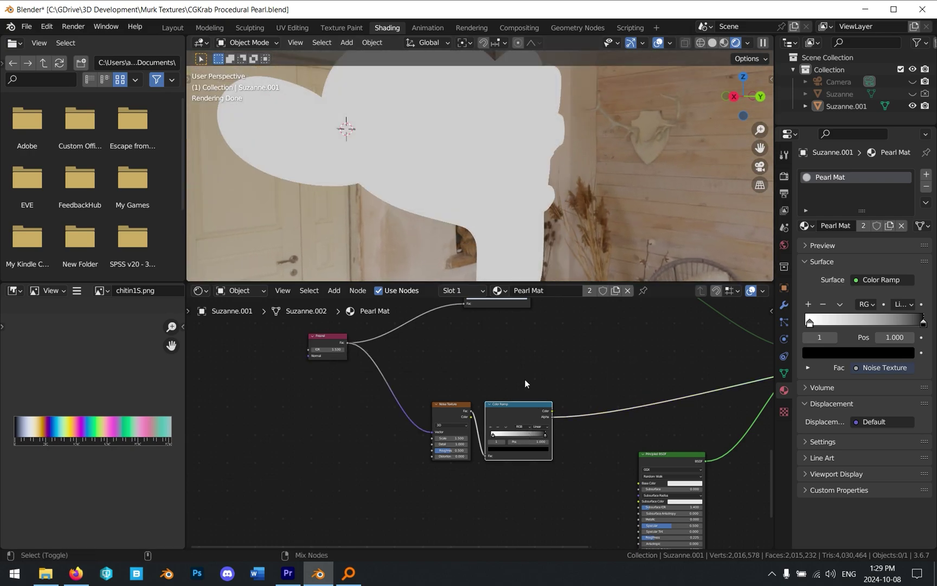
{"action": "scroll", "coordinate": [490, 158], "scroll_direction": "down", "scroll_amount": 3}
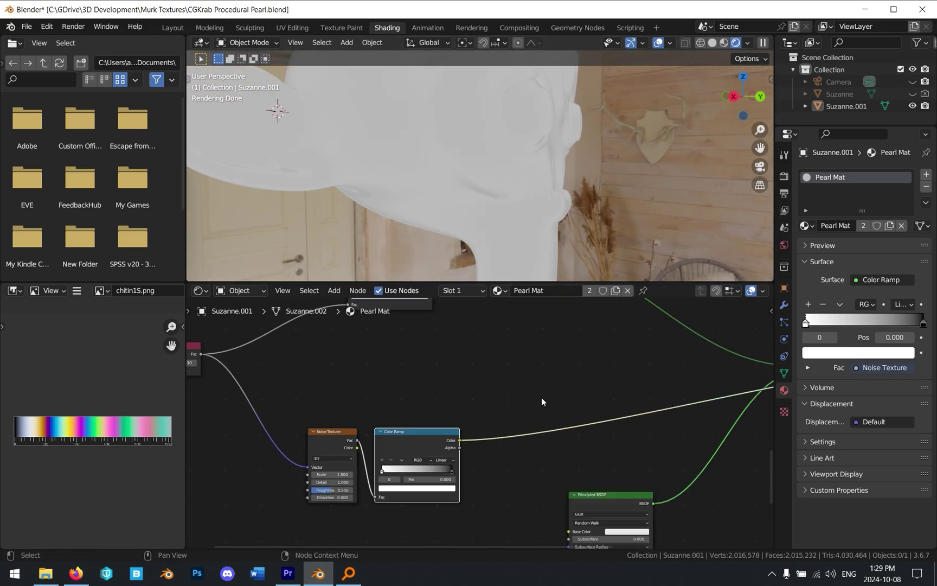
{"action": "scroll", "coordinate": [540, 400], "scroll_direction": "down", "scroll_amount": 1}
{"action": "scroll", "coordinate": [517, 130], "scroll_direction": "down", "scroll_amount": 3}
{"action": "middle_click_drag", "start_coordinate": [515, 144], "coordinate": [513, 168]}
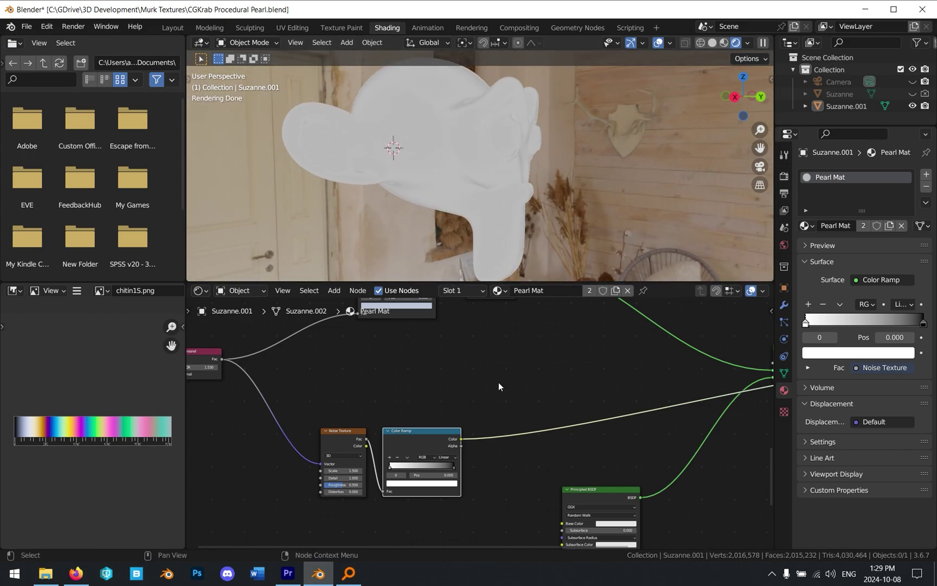
Link the black-and-white Color Ramp to the Principled BSDF's Metallic input and preview the Principled BSDF on the head.
{"action": "middle_click_drag", "start_coordinate": [479, 442], "coordinate": [463, 376]}
{"action": "left_click_drag", "start_coordinate": [443, 373], "coordinate": [545, 499]}
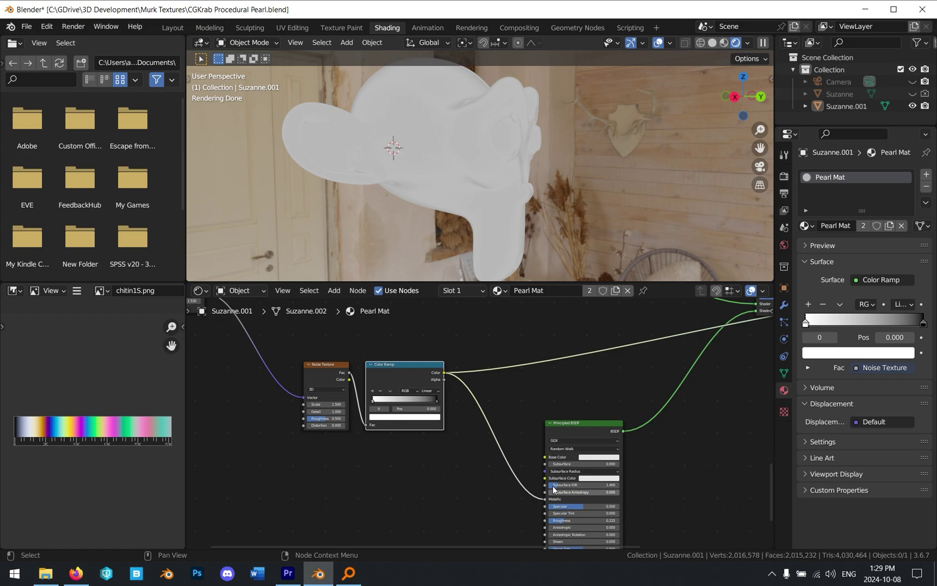
{"action": "left_click", "coordinate": [587, 421], "text": "ctrl+shift"}
{"action": "mouse_move", "coordinate": [528, 175]}
{"action": "middle_mouse_down"}
{"action": "mouse_move", "coordinate": [502, 149]}
{"action": "mouse_move", "coordinate": [542, 173]}
{"action": "middle_mouse_up"}
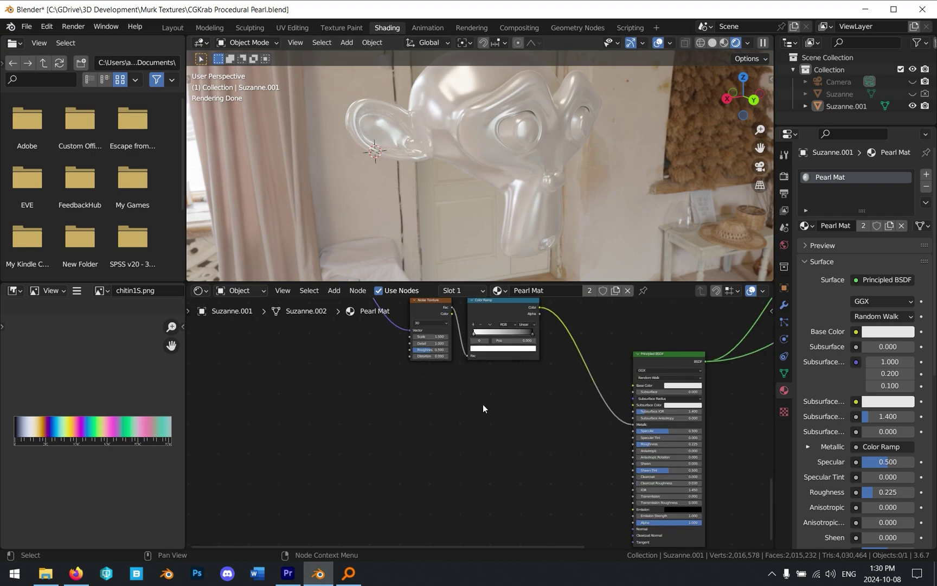
Paste a second Noise Texture with scale 5.000 and detail 1.000, place it below the first one, and preview it.
{"action": "key", "text": "ctrl+v"}
{"action": "left_click", "coordinate": [510, 400]}
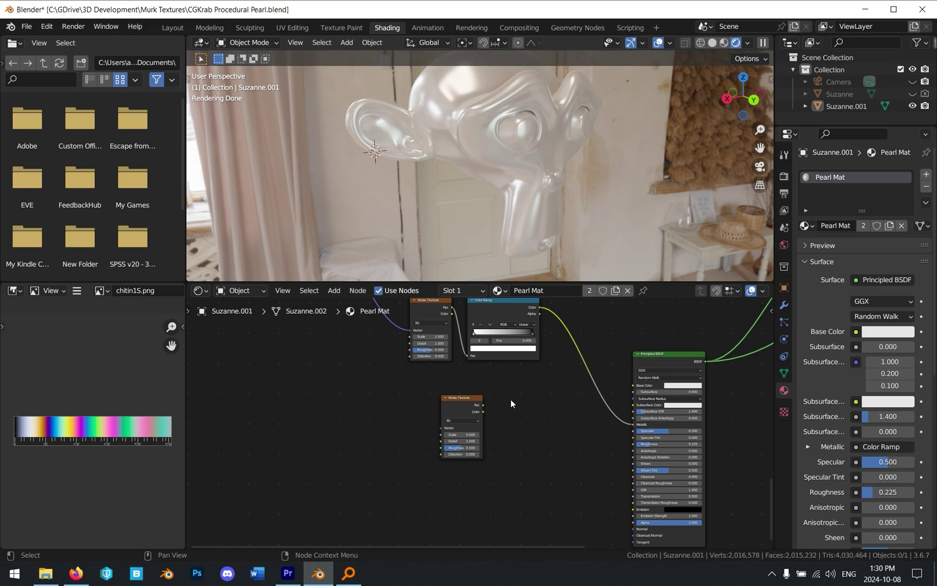
{"action": "key", "text": "ctrl+z"}
{"action": "left_click_drag", "start_coordinate": [464, 389], "coordinate": [416, 412]}
{"action": "left_click_drag", "start_coordinate": [464, 407], "coordinate": [321, 455]}
{"action": "left_click", "coordinate": [316, 449], "text": "ctrl+shift"}
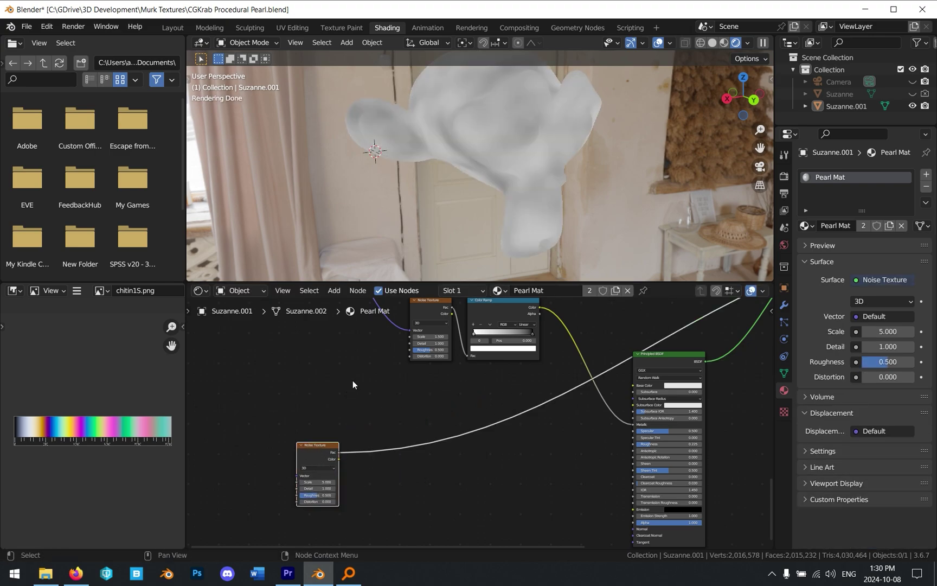
Add a Mix node in Color mode between the second Noise Texture and the Principled BSDF.
{"action": "scroll", "coordinate": [493, 431], "scroll_direction": "down", "scroll_amount": 2}
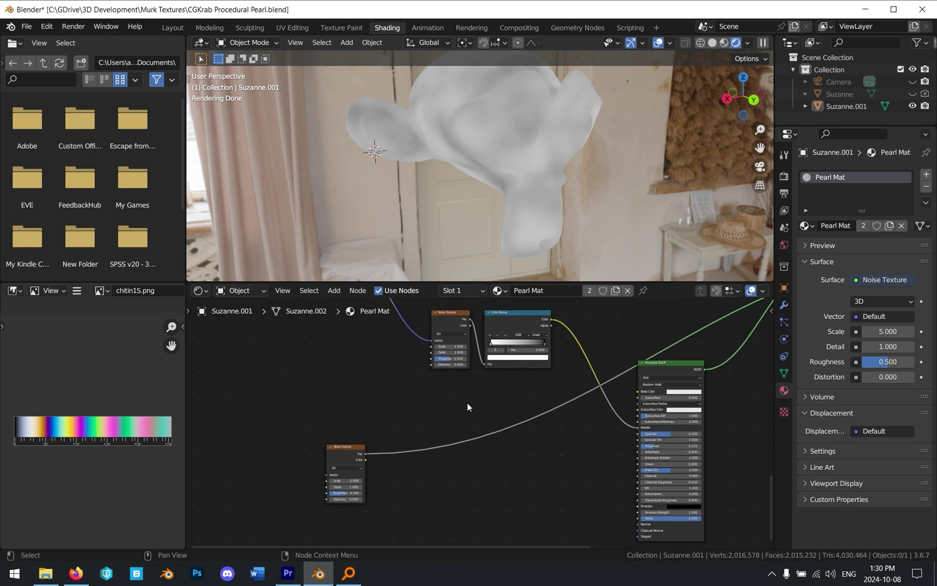
{"action": "key", "text": "shift+a"}
{"action": "left_click", "coordinate": [449, 404]}
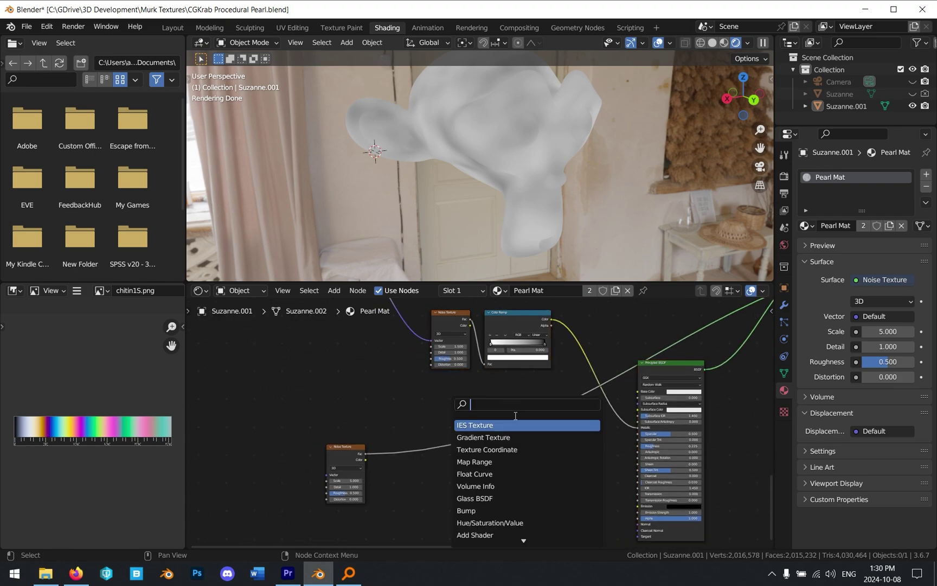
{"action": "type", "text": "mix"}
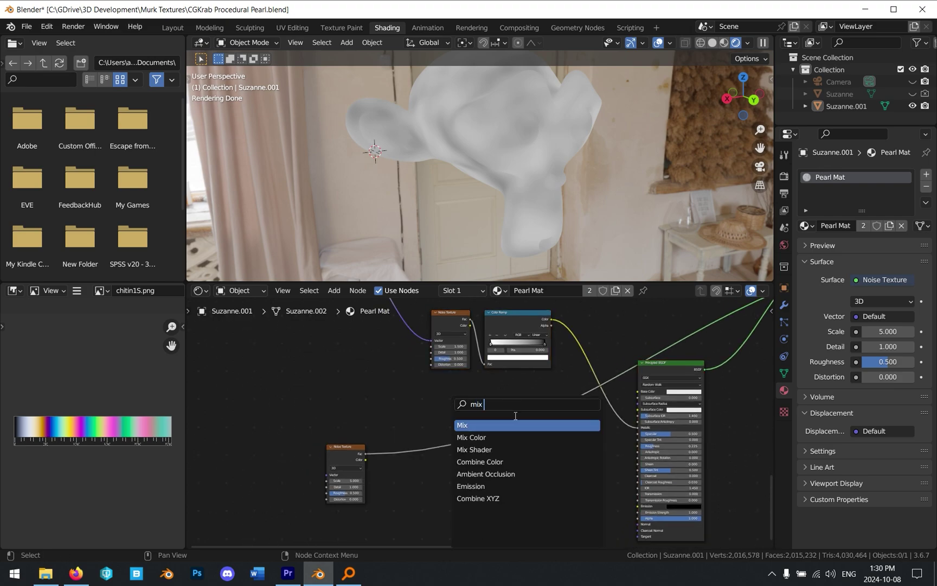
{"action": "left_click", "coordinate": [521, 425]}
{"action": "left_click", "coordinate": [532, 449]}
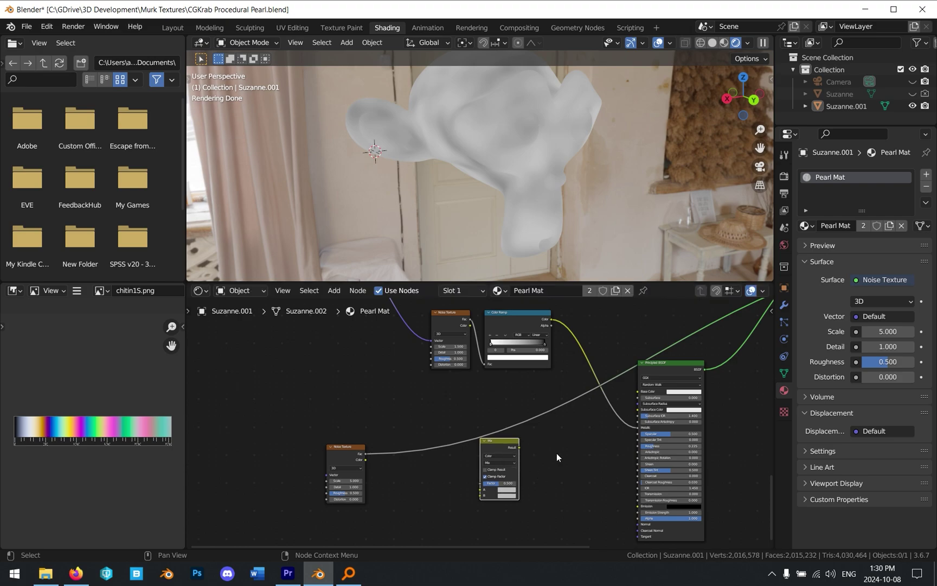
{"action": "scroll", "coordinate": [557, 453], "scroll_direction": "up", "scroll_amount": 4}
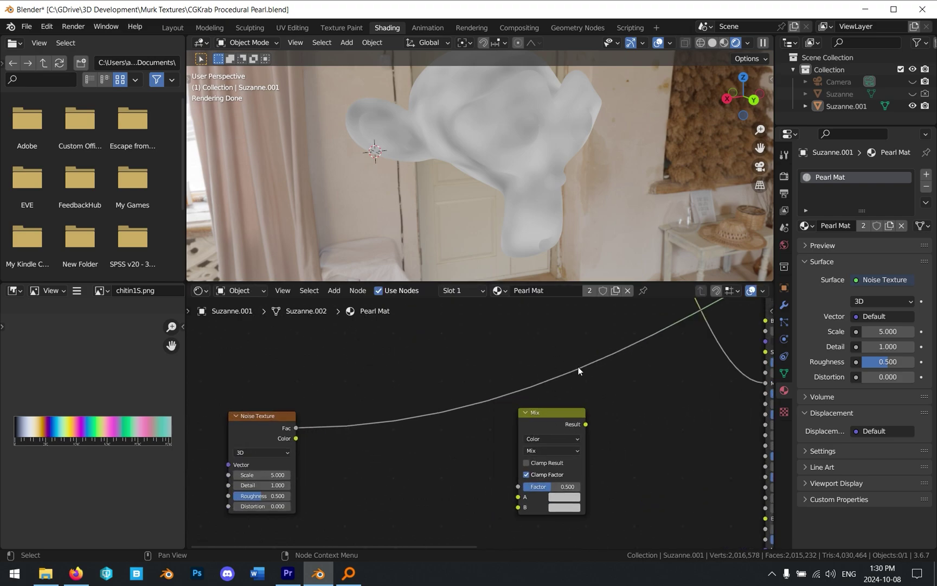
Duplicate the interference Color Ramp and place the copy between the second Noise Texture and the Mix node.
{"action": "scroll", "coordinate": [578, 369], "scroll_direction": "down", "scroll_amount": 5}
{"action": "middle_click_drag", "start_coordinate": [572, 330], "coordinate": [570, 467]}
{"action": "middle_click_drag", "start_coordinate": [546, 395], "coordinate": [532, 462]}
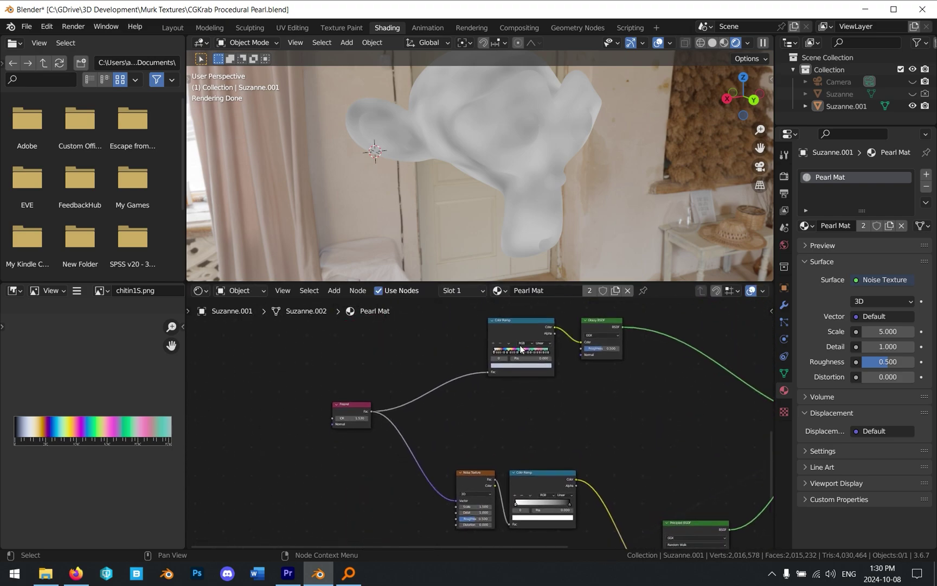
{"action": "left_click", "coordinate": [513, 332]}
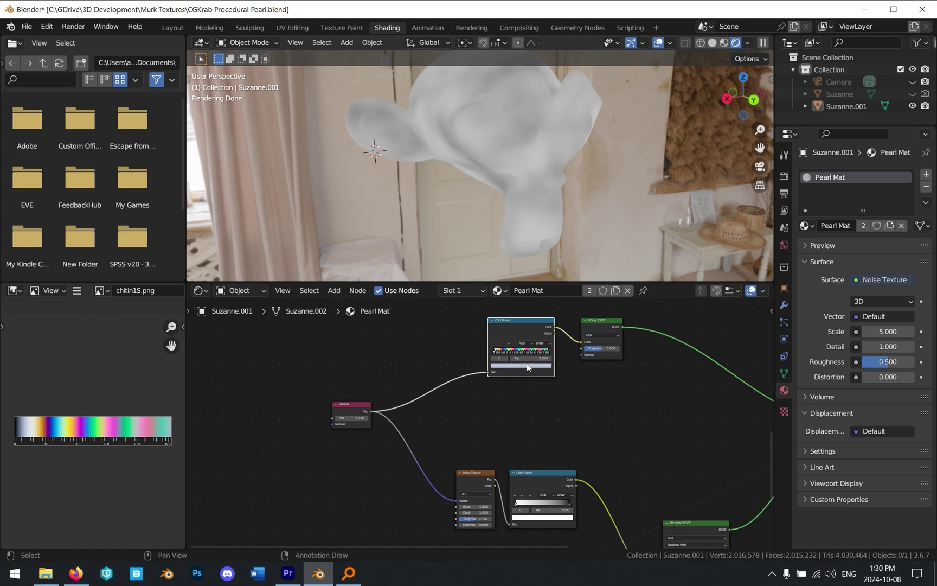
{"action": "left_click_drag", "start_coordinate": [522, 329], "coordinate": [420, 433]}
{"action": "left_click_drag", "start_coordinate": [355, 350], "coordinate": [447, 505]}
{"action": "left_click", "coordinate": [433, 446]}
{"action": "middle_click_drag", "start_coordinate": [457, 482], "coordinate": [450, 375]}
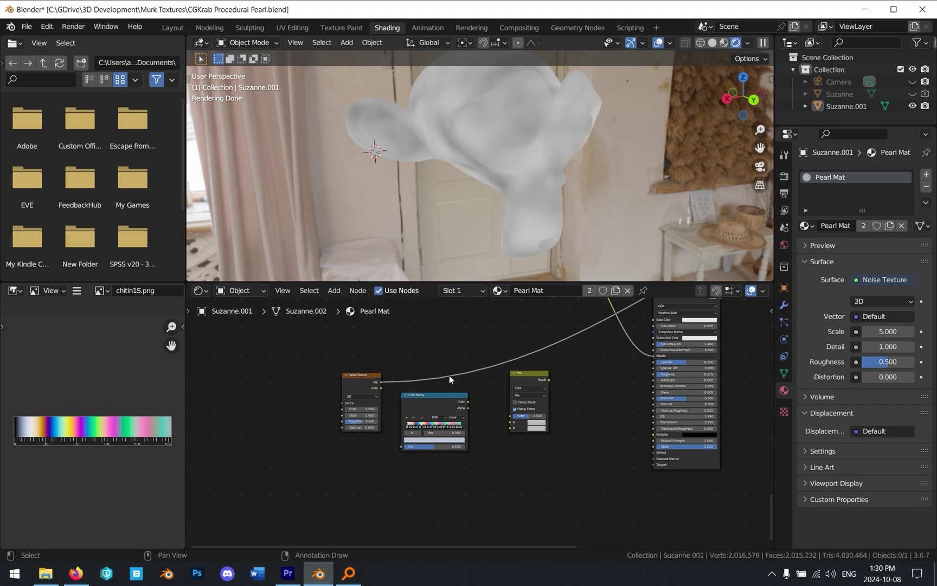
Link the second Noise Texture's factor to the copied Color Ramp's factor and preview the ramp on the monkey head.
{"action": "scroll", "coordinate": [466, 374], "scroll_direction": "up", "scroll_amount": 3}
{"action": "left_click_drag", "start_coordinate": [324, 361], "coordinate": [328, 360]}
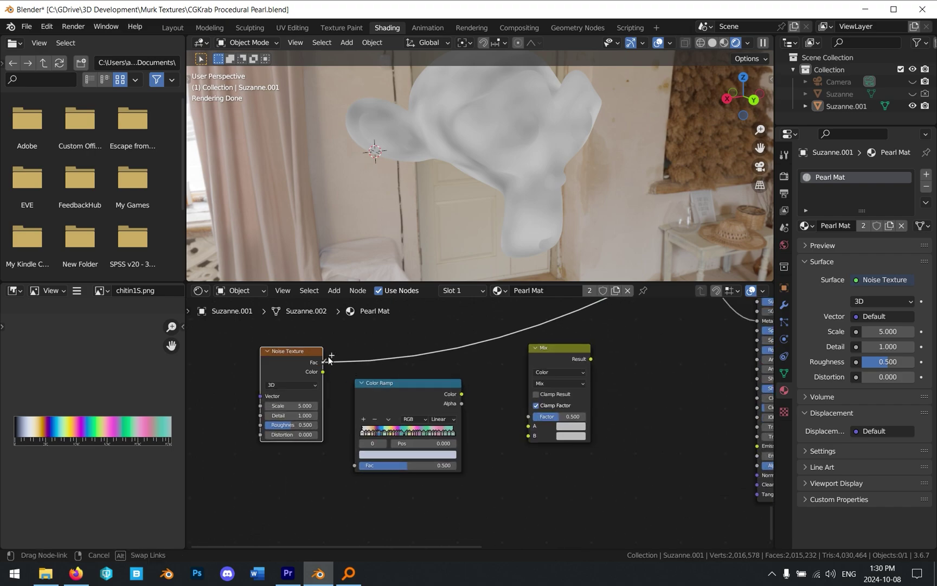
{"action": "left_click_drag", "start_coordinate": [339, 414], "coordinate": [355, 465]}
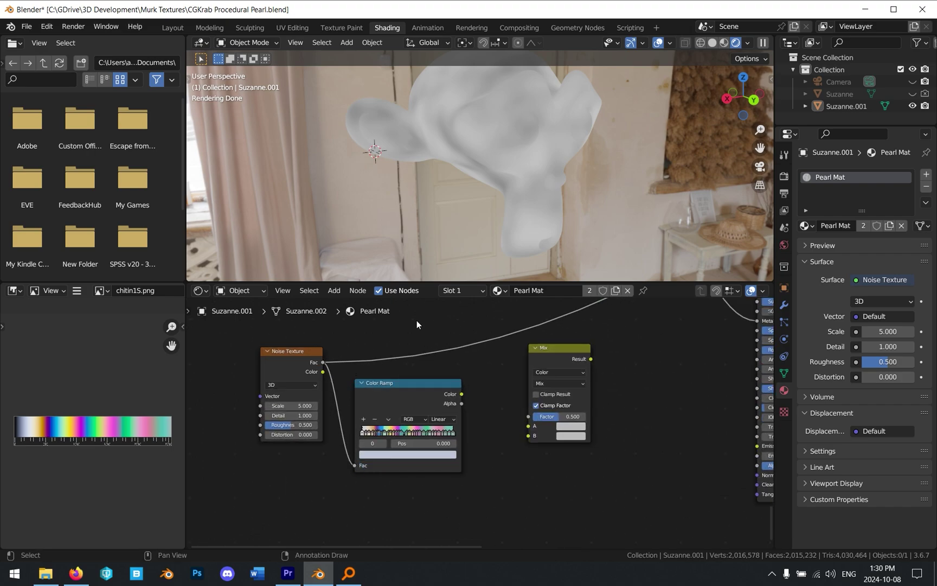
{"action": "middle_click_drag", "start_coordinate": [406, 409], "coordinate": [438, 435]}
{"action": "left_click", "coordinate": [440, 425], "text": "ctrl+shift"}
{"action": "middle_click_drag", "start_coordinate": [529, 233], "coordinate": [544, 192]}
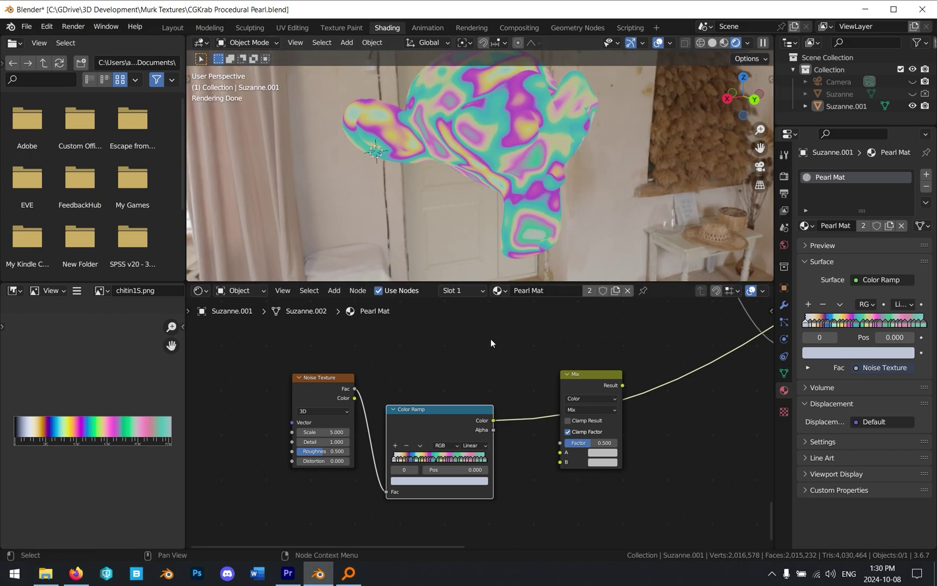
Link the copied Color Ramp's color to the Mix node's A input and preview the Mix result on the monkey head.
{"action": "middle_click_drag", "start_coordinate": [494, 387], "coordinate": [475, 408]}
{"action": "left_click_drag", "start_coordinate": [433, 430], "coordinate": [482, 378]}
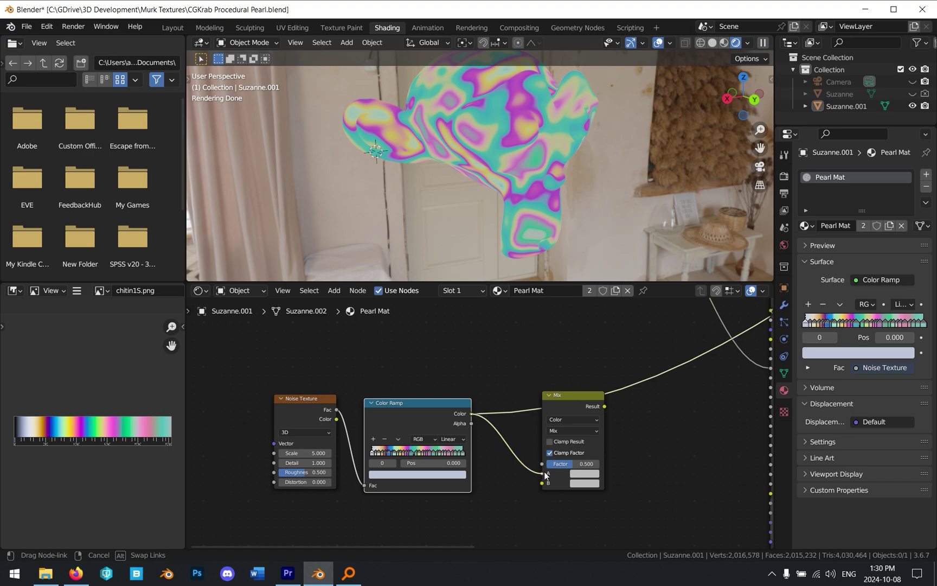
{"action": "left_click_drag", "start_coordinate": [547, 474], "coordinate": [547, 475]}
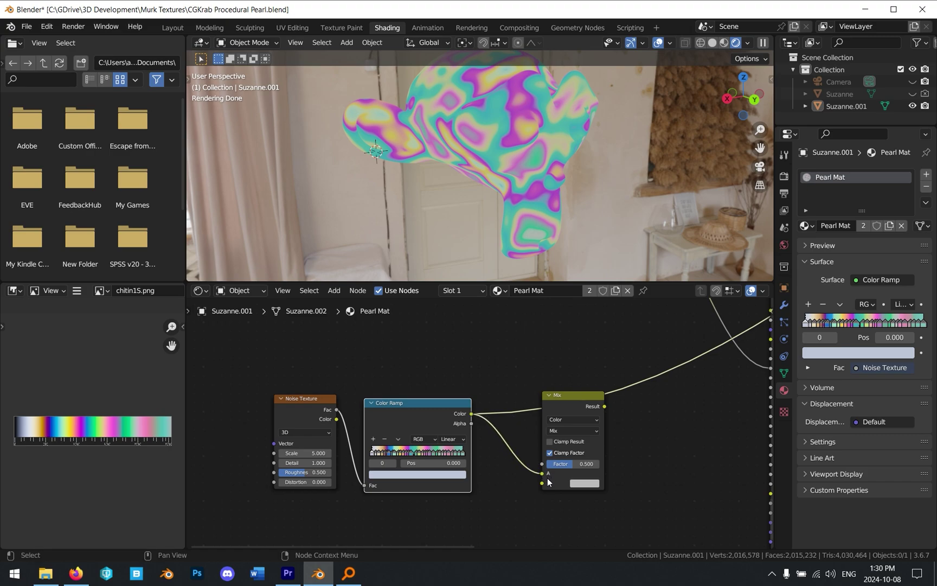
{"action": "left_click_drag", "start_coordinate": [567, 405], "coordinate": [555, 420]}
{"action": "left_click", "coordinate": [672, 444]}
{"action": "left_click", "coordinate": [571, 418], "text": "ctrl+shift"}
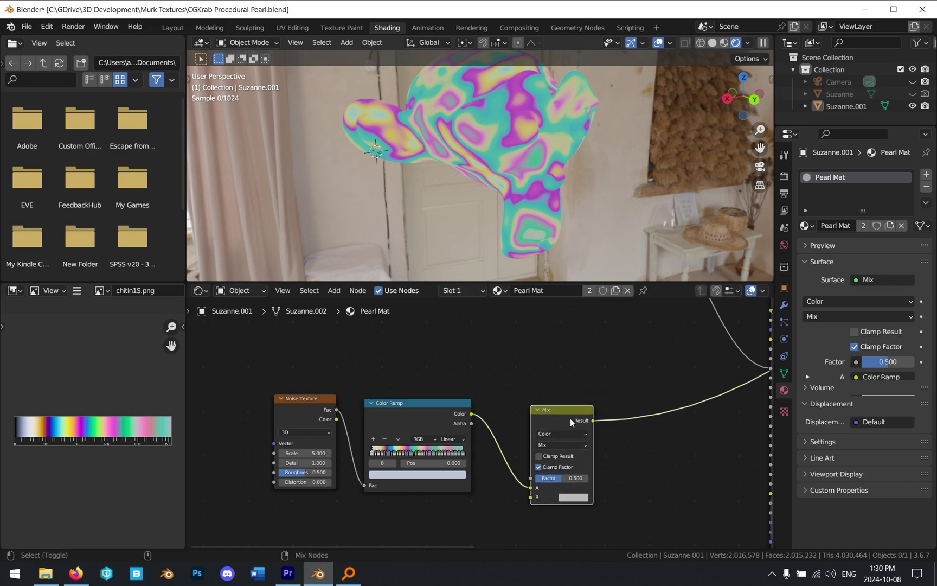
{"action": "middle_click_drag", "start_coordinate": [498, 174], "coordinate": [515, 168]}
{"action": "scroll", "coordinate": [593, 449], "scroll_direction": "up", "scroll_amount": 1}
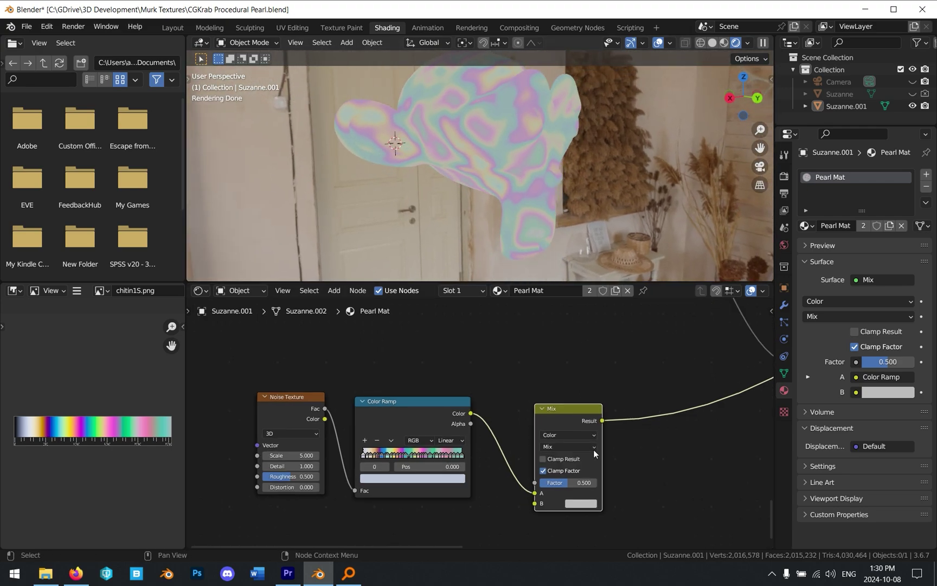
{"action": "scroll", "coordinate": [593, 449], "scroll_direction": "up", "scroll_amount": 1}
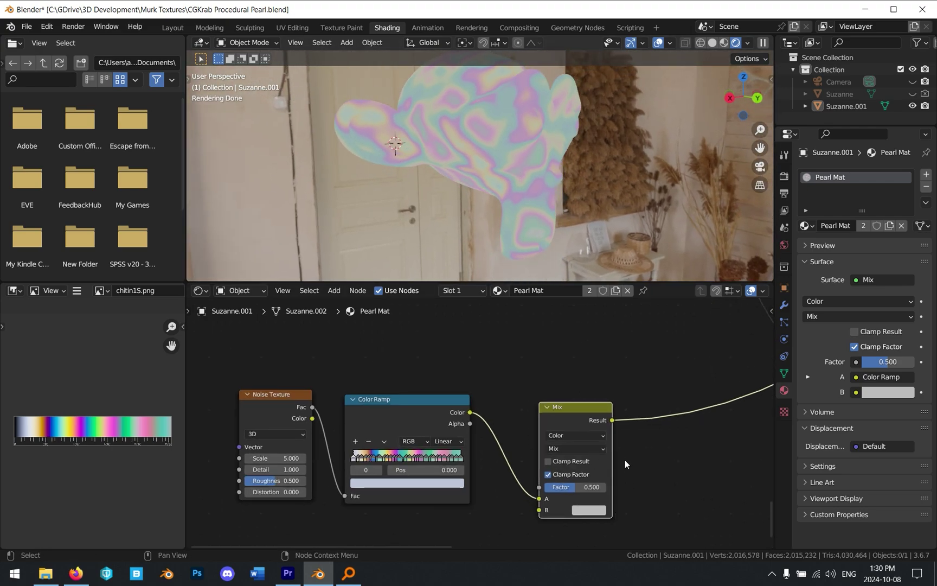
Set the Mix node's B color to a pale cream with hex value F4F0DC.
{"action": "left_click", "coordinate": [596, 510]}
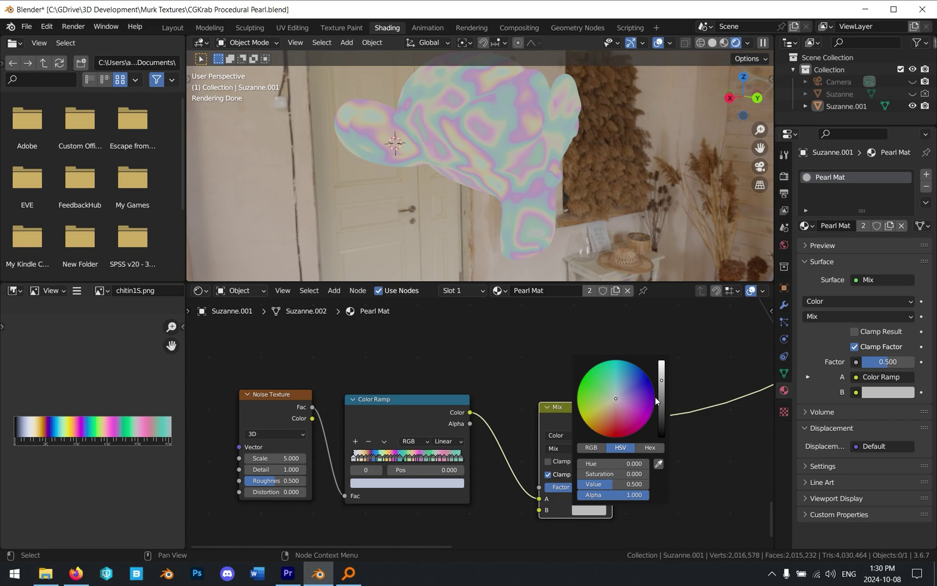
{"action": "left_click_drag", "start_coordinate": [663, 379], "coordinate": [662, 361]}
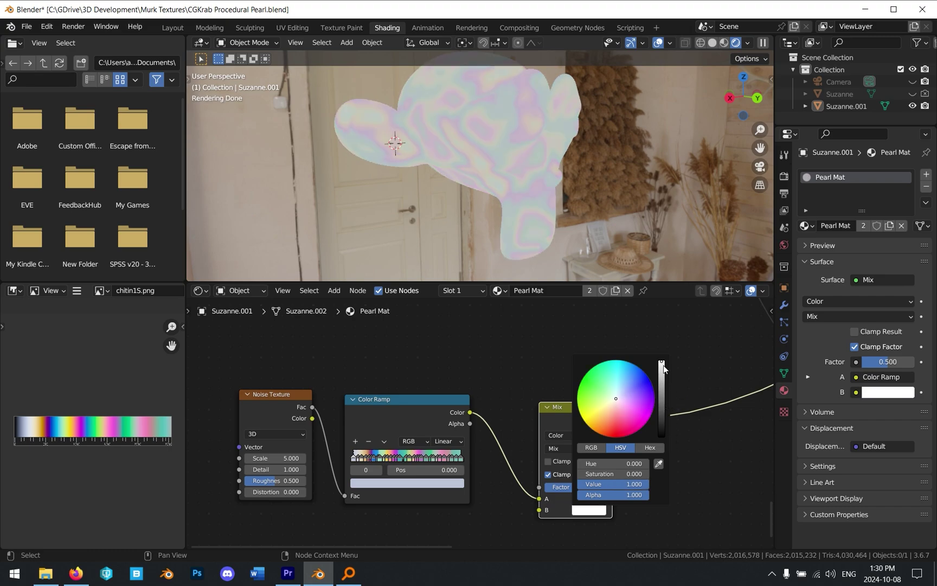
{"action": "left_click", "coordinate": [612, 402]}
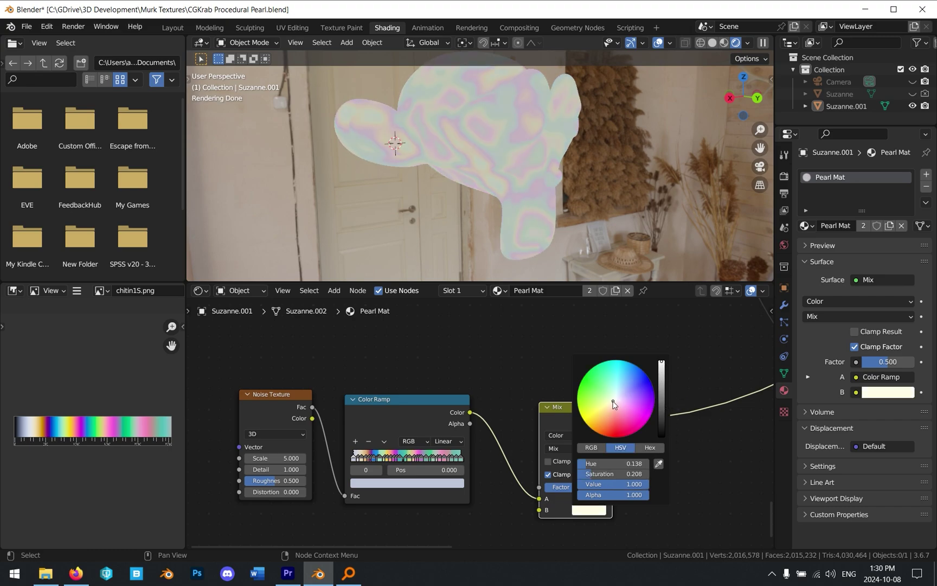
{"action": "left_click", "coordinate": [649, 448]}
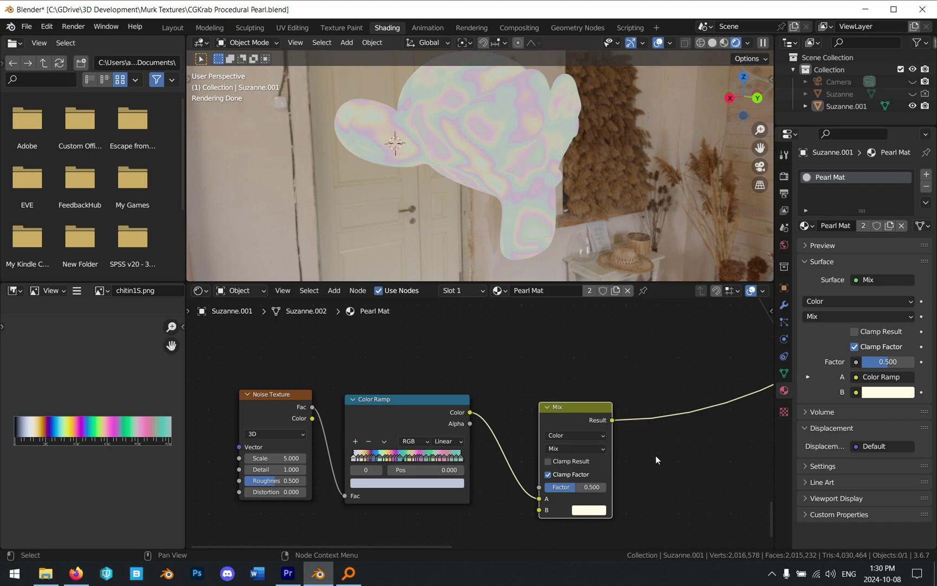
{"action": "left_click", "coordinate": [596, 509]}
{"action": "left_click", "coordinate": [662, 362]}
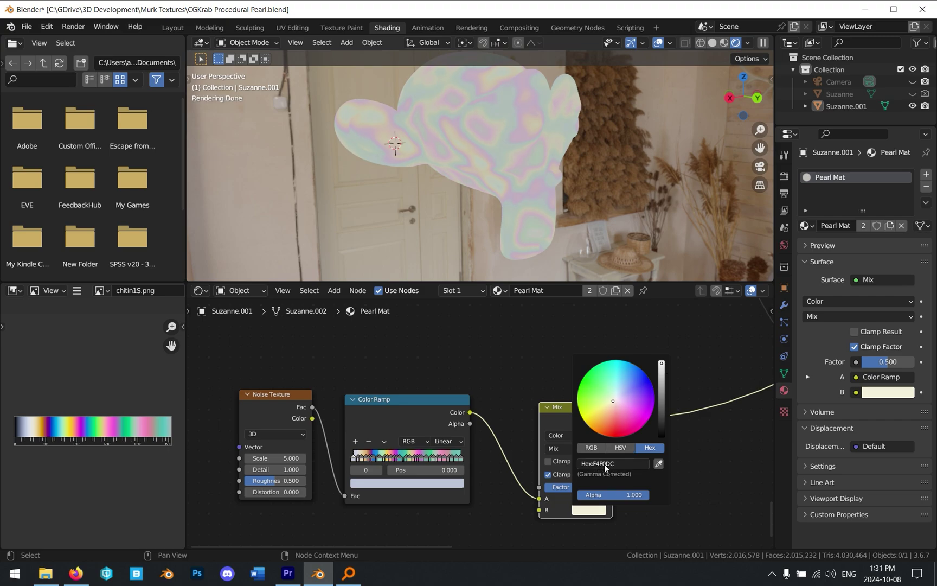
Try factors of 0.9 and 0.8 on the Mix node to weaken the iridescent colors.
{"action": "middle_click_drag", "start_coordinate": [647, 484], "coordinate": [595, 484]}
{"action": "left_click", "coordinate": [559, 492]}
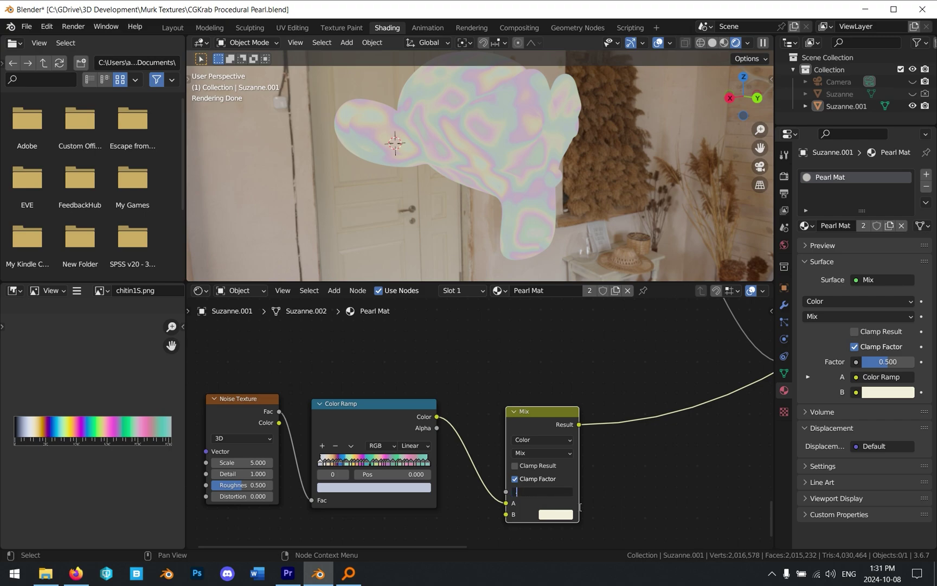
{"action": "type", "text": "0.9"}
{"action": "key", "text": "Return"}
{"action": "left_click", "coordinate": [561, 490]}
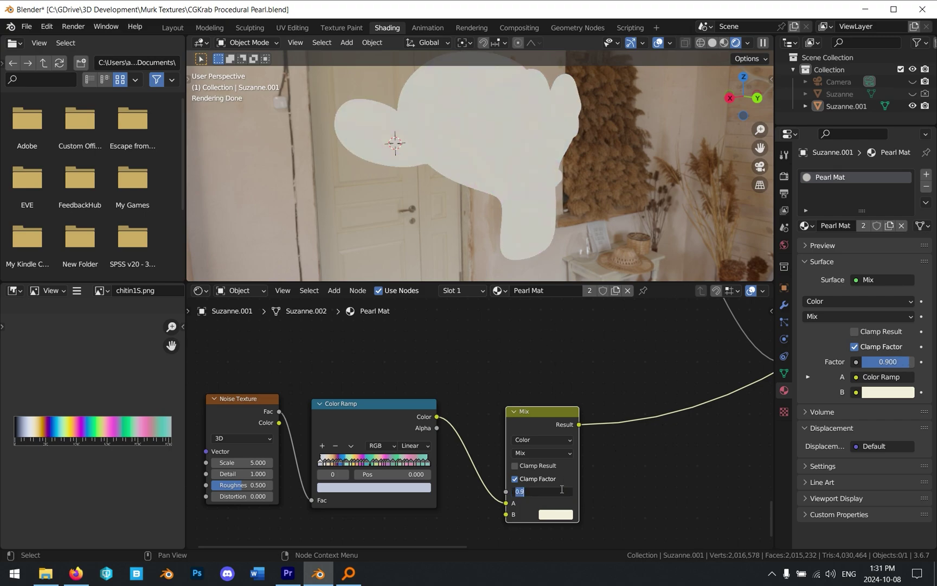
{"action": "type", "text": "0.8"}
{"action": "key", "text": "Return"}
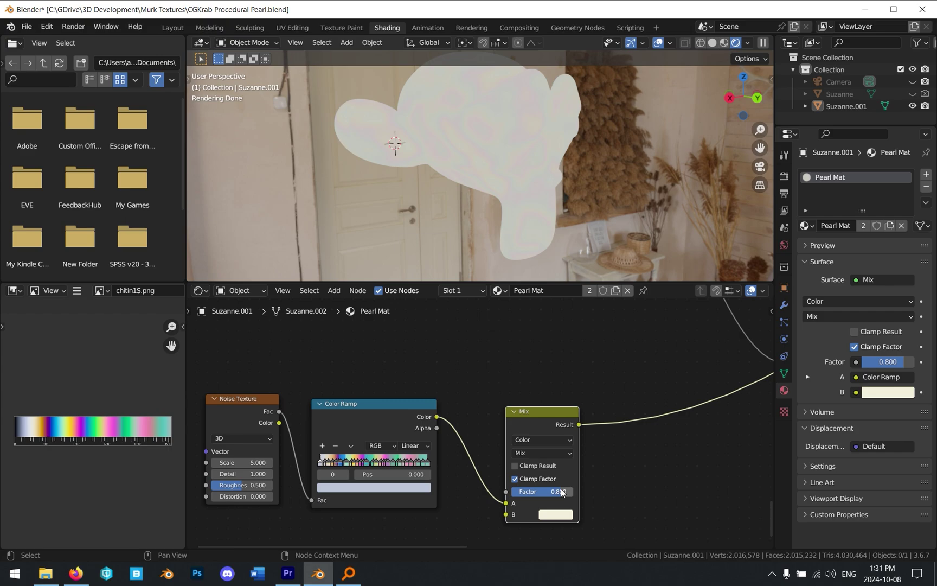
Set the Mix node's factor to 0.825 and inspect the subtle color variation on the monkey head.
{"action": "left_click", "coordinate": [562, 491]}
{"action": "type", "text": "0.825"}
{"action": "key", "text": "Return"}
{"action": "scroll", "coordinate": [544, 105], "scroll_direction": "up", "scroll_amount": 1}
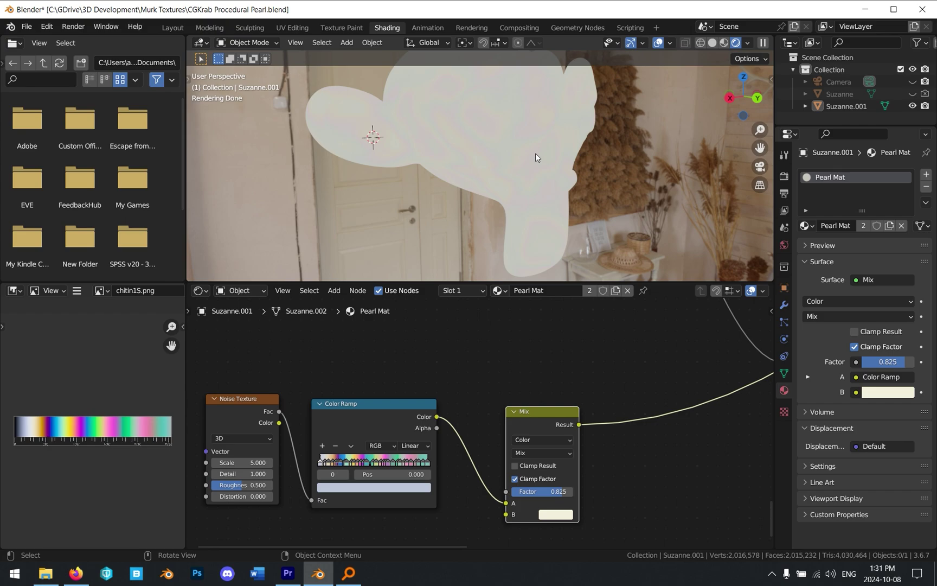
{"action": "scroll", "coordinate": [584, 211], "scroll_direction": "down", "scroll_amount": 1}
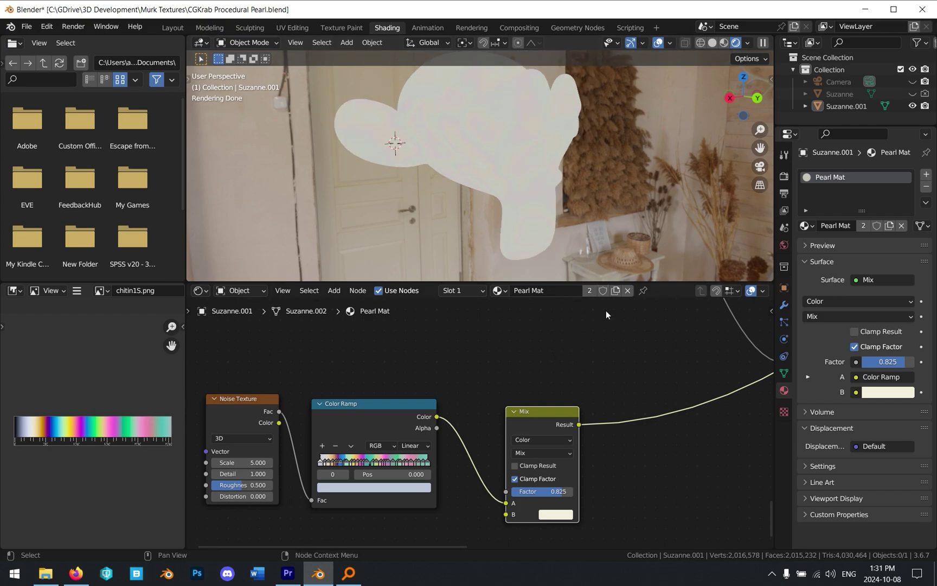
Move the Mix node closer to its Color Ramp, link its result to the Principled BSDF's Base Color, and preview that shader.
{"action": "key", "text": "g"}
{"action": "left_click", "coordinate": [544, 380]}
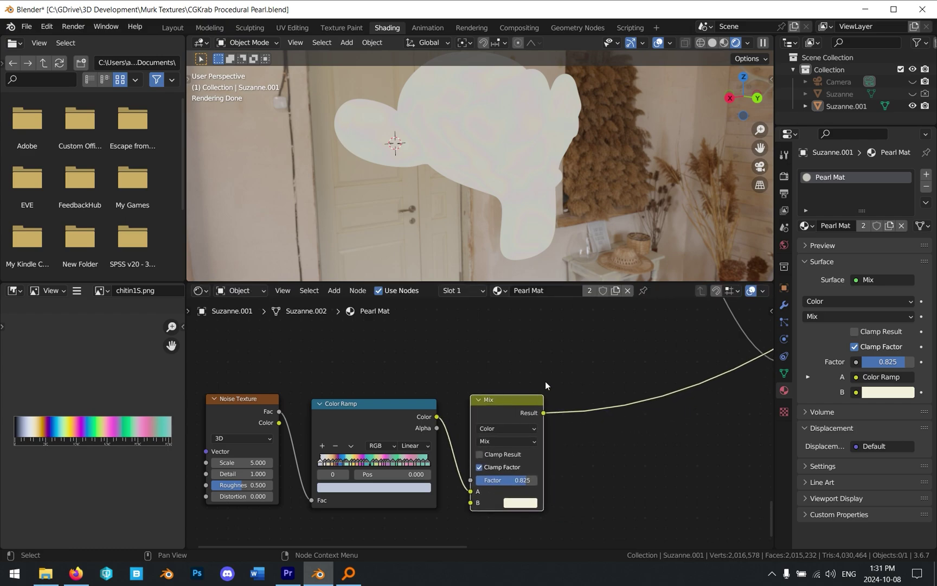
{"action": "left_click", "coordinate": [546, 384]}
{"action": "scroll", "coordinate": [568, 379], "scroll_direction": "down", "scroll_amount": 1}
{"action": "middle_click_drag", "start_coordinate": [563, 376], "coordinate": [495, 405]}
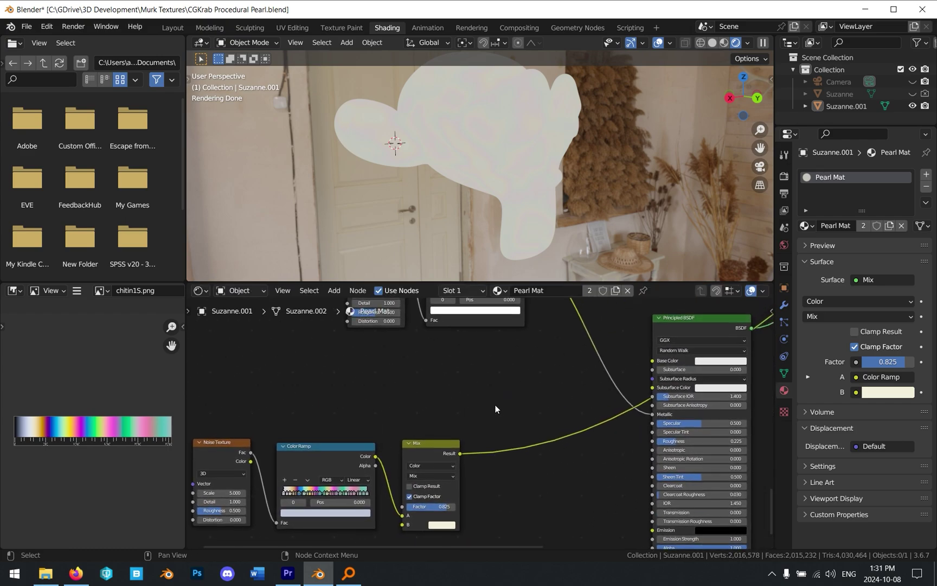
{"action": "left_click_drag", "start_coordinate": [464, 455], "coordinate": [638, 345]}
{"action": "scroll", "coordinate": [631, 332], "scroll_direction": "down", "scroll_amount": 2}
{"action": "middle_click_drag", "start_coordinate": [631, 333], "coordinate": [551, 379]}
{"action": "left_click", "coordinate": [607, 373], "text": "ctrl+shift"}
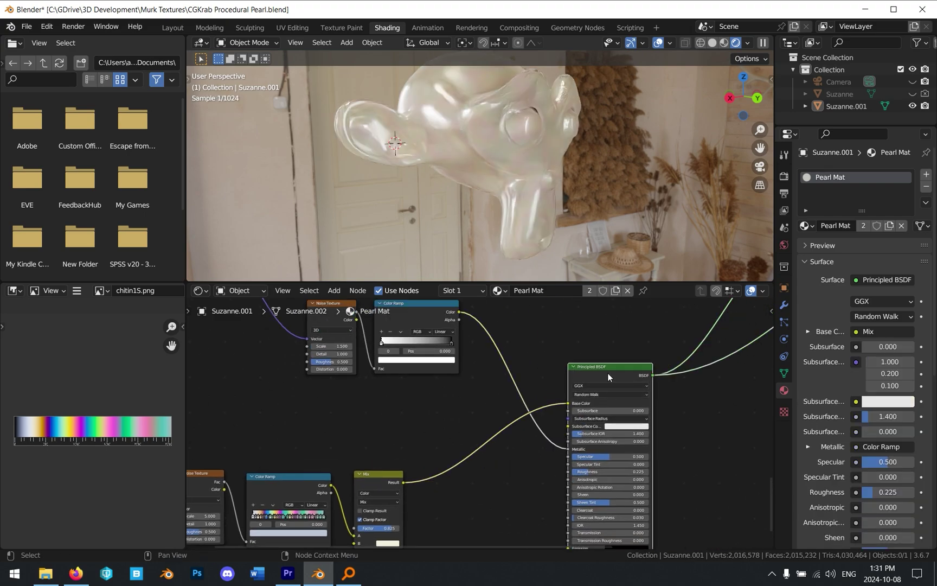
{"action": "middle_click_drag", "start_coordinate": [569, 169], "coordinate": [526, 144]}
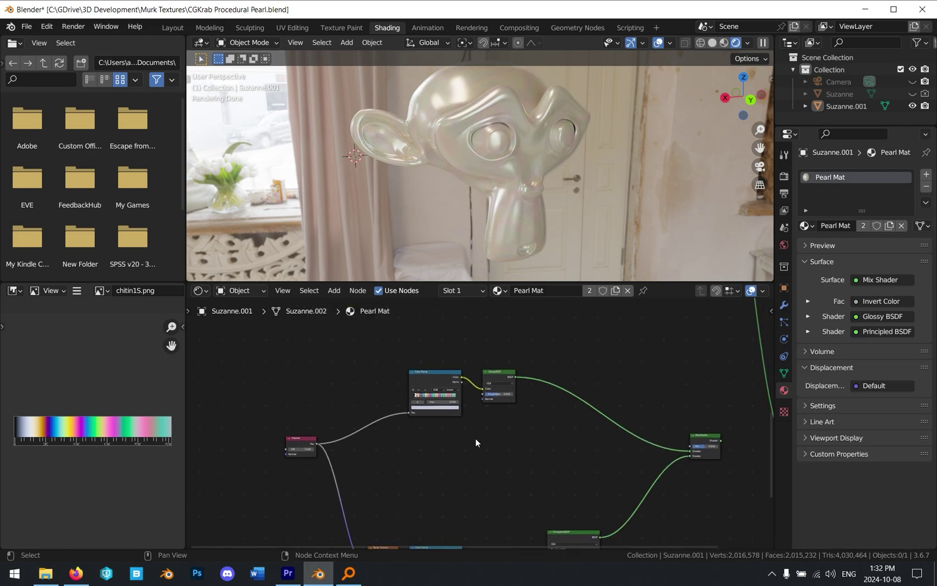
Preview the Principled BSDF, the Glossy BSDF and the combined Mix Shader in turn to compare them on the monkey head.
{"action": "middle_click_drag", "start_coordinate": [476, 439], "coordinate": [525, 381]}
{"action": "left_click", "coordinate": [595, 472], "text": "ctrl+shift"}
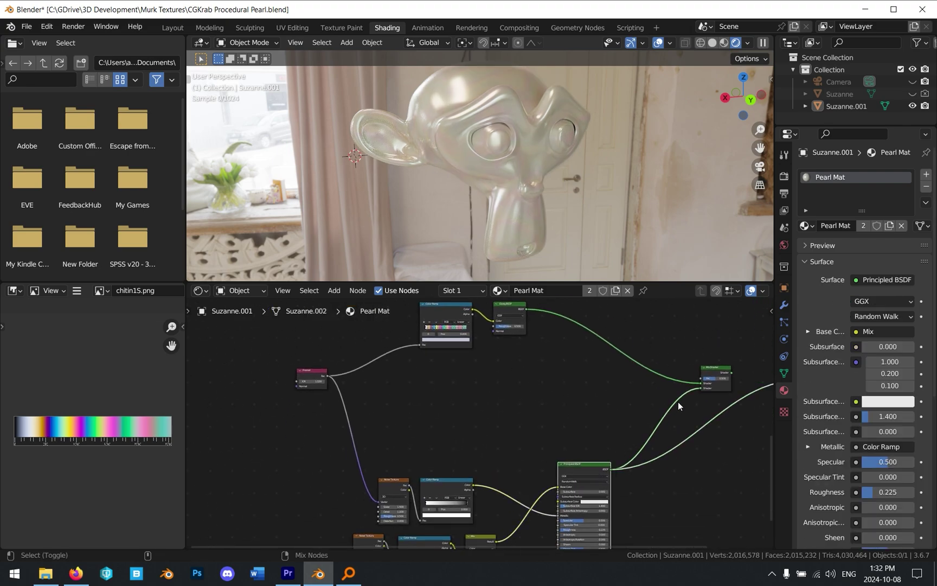
{"action": "scroll", "coordinate": [568, 414], "scroll_direction": "up", "scroll_amount": 2}
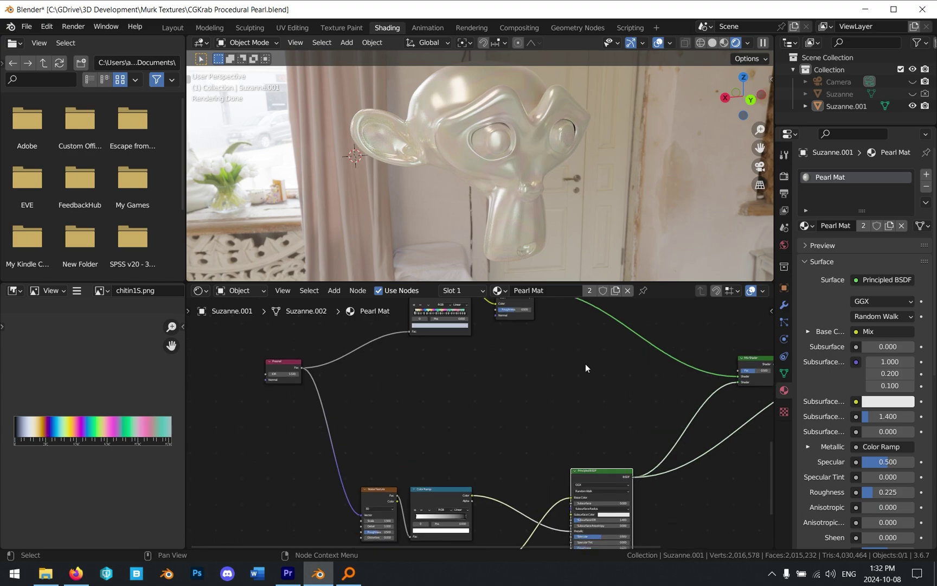
{"action": "middle_click_drag", "start_coordinate": [590, 366], "coordinate": [591, 433]}
{"action": "left_click", "coordinate": [521, 359], "text": "ctrl+shift"}
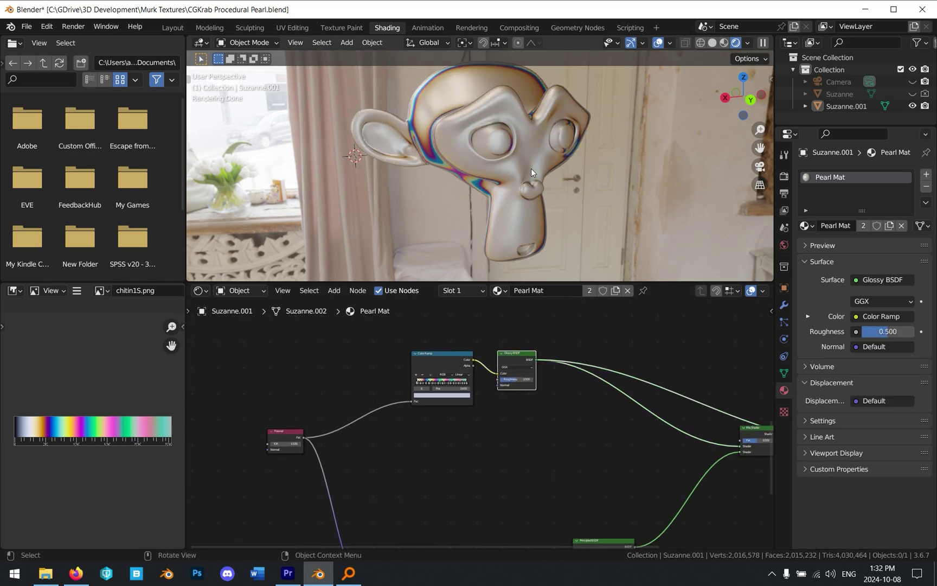
{"action": "middle_click_drag", "start_coordinate": [531, 168], "coordinate": [564, 163]}
{"action": "scroll", "coordinate": [542, 413], "scroll_direction": "down", "scroll_amount": 3}
{"action": "middle_click_drag", "start_coordinate": [561, 416], "coordinate": [575, 391]}
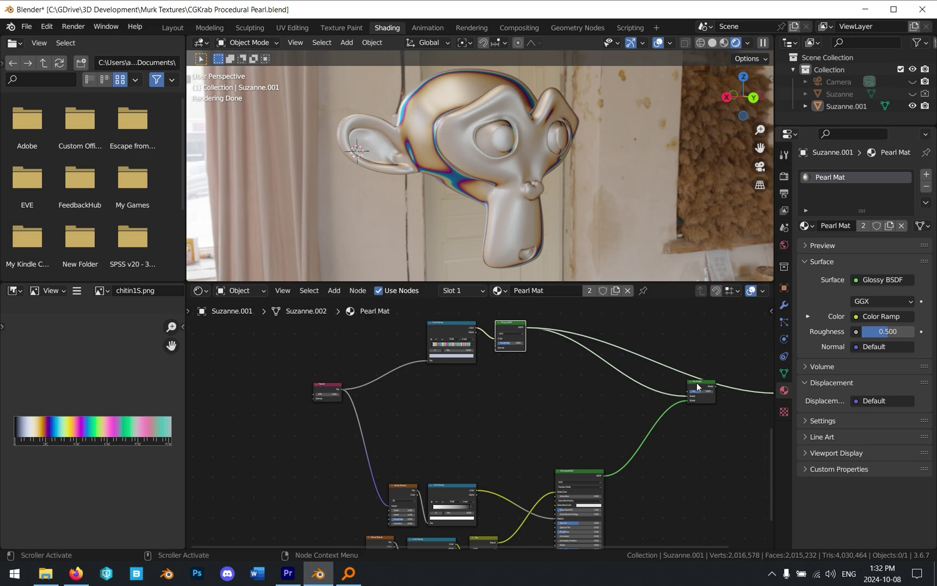
{"action": "scroll", "coordinate": [544, 393], "scroll_direction": "up", "scroll_amount": 1}
{"action": "left_click", "coordinate": [744, 374], "text": "ctrl+shift"}
{"action": "middle_click_drag", "start_coordinate": [683, 380], "coordinate": [623, 404]}
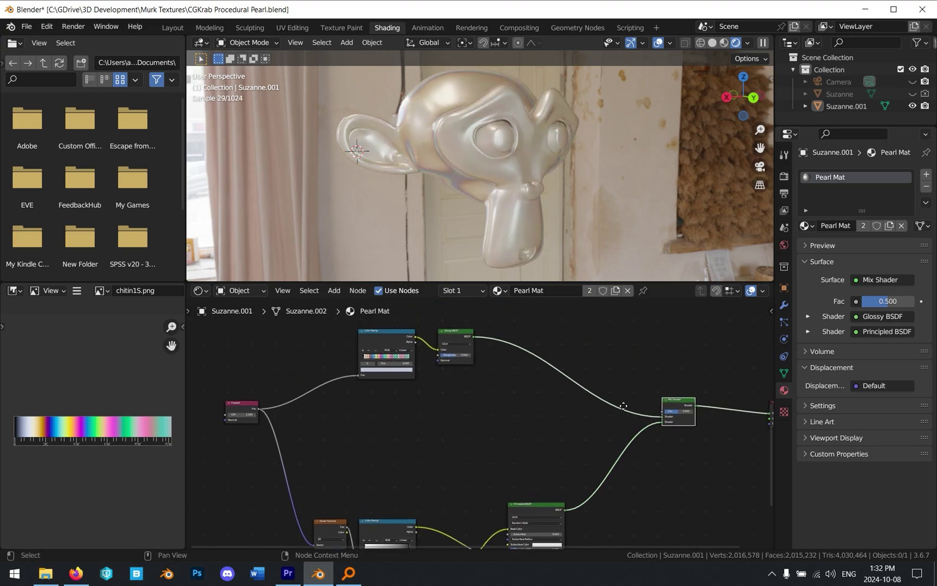
{"action": "scroll", "coordinate": [704, 390], "scroll_direction": "up", "scroll_amount": 3}
{"action": "middle_click_drag", "start_coordinate": [603, 213], "coordinate": [585, 391]}
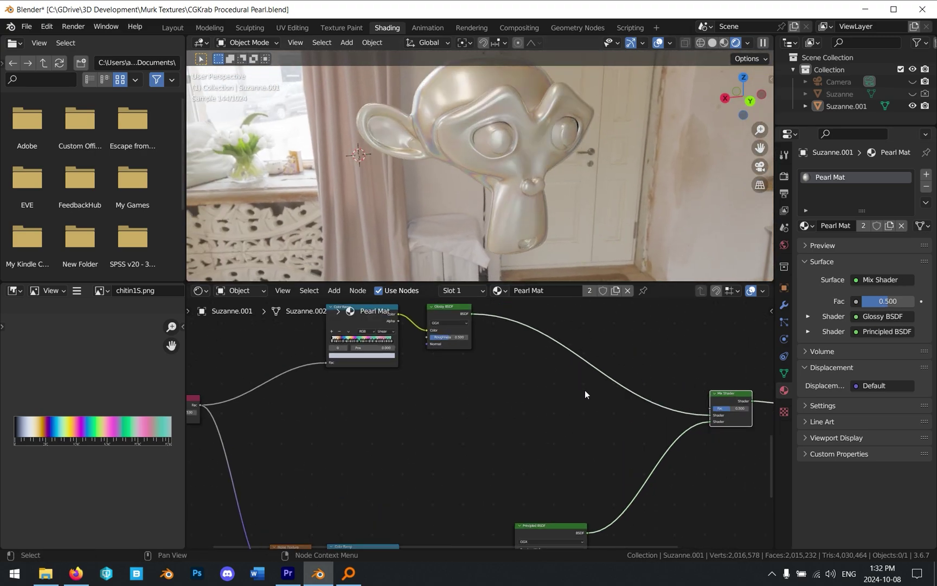
Add a new Color Ramp fed by the Fresnel node's factor and place it between the glossy and principled branches.
{"action": "middle_click_drag", "start_coordinate": [739, 396], "coordinate": [694, 376]}
{"action": "middle_click_drag", "start_coordinate": [320, 383], "coordinate": [434, 371]}
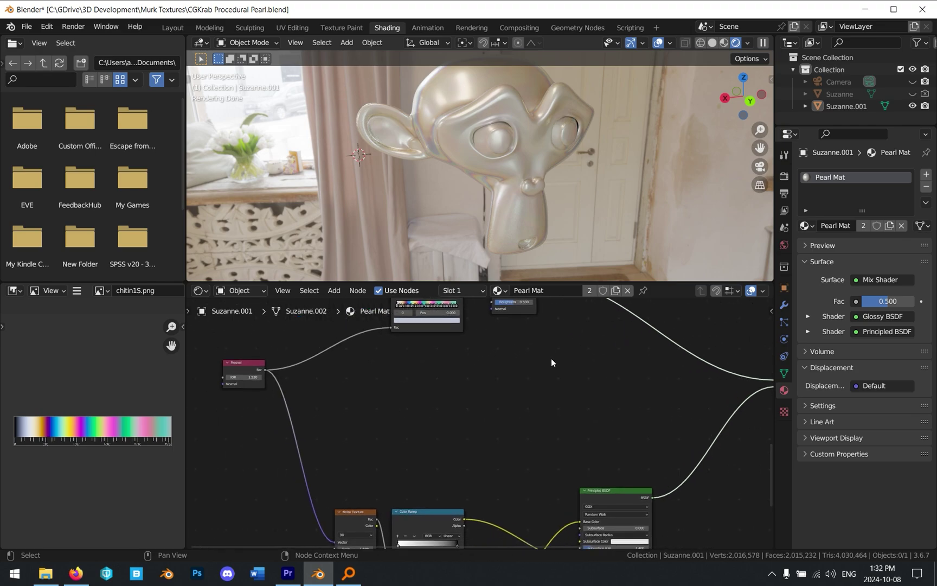
{"action": "left_click", "coordinate": [250, 374]}
{"action": "left_click", "coordinate": [367, 395]}
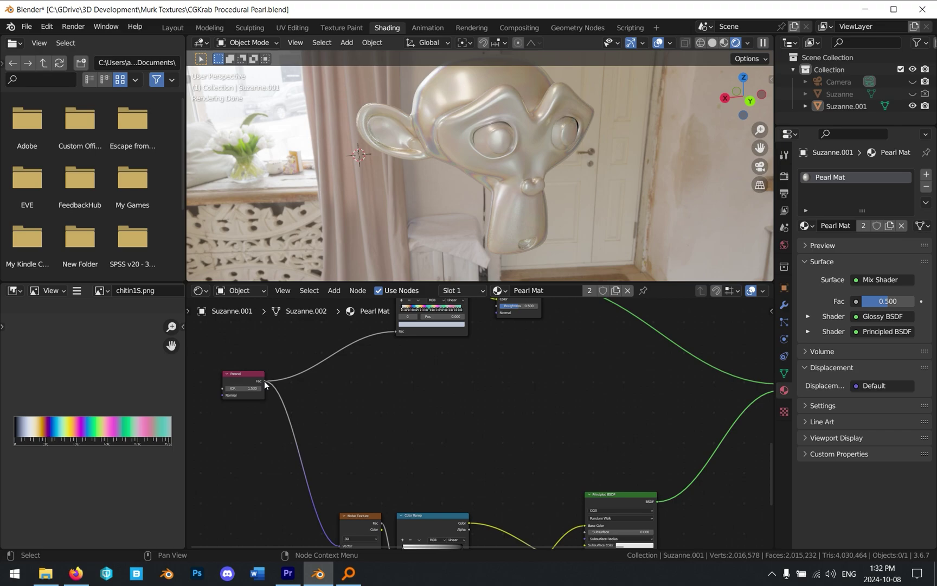
{"action": "left_click_drag", "start_coordinate": [265, 381], "coordinate": [349, 390]}
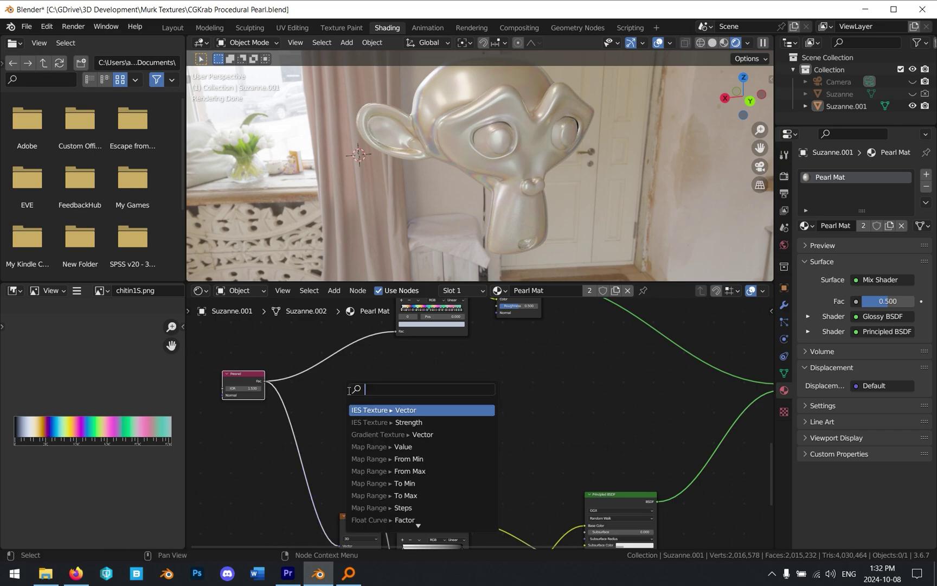
{"action": "type", "text": "color"}
{"action": "left_click", "coordinate": [404, 422]}
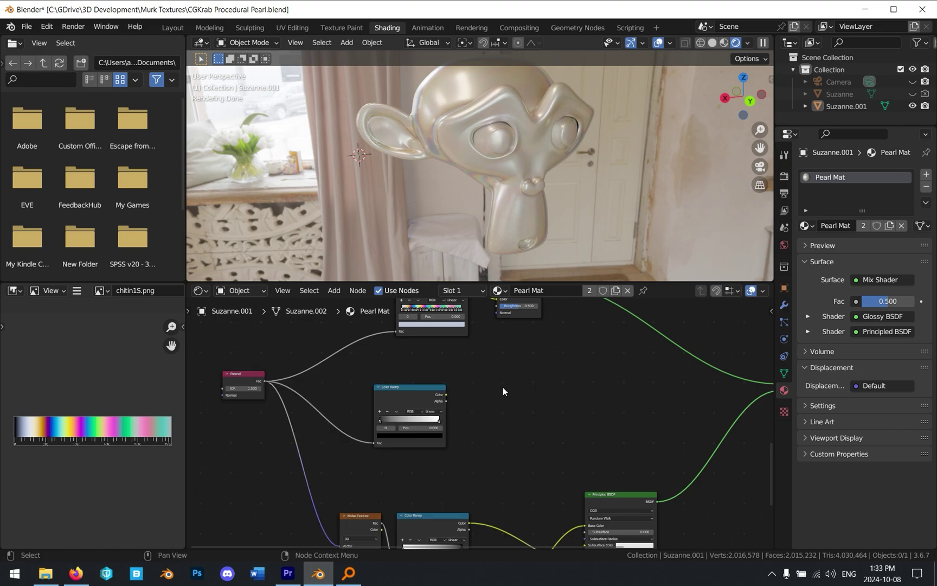
Add an Invert Color node beside the new Color Ramp and link the ramp's color to its Color input.
{"action": "key", "text": "shift+a"}
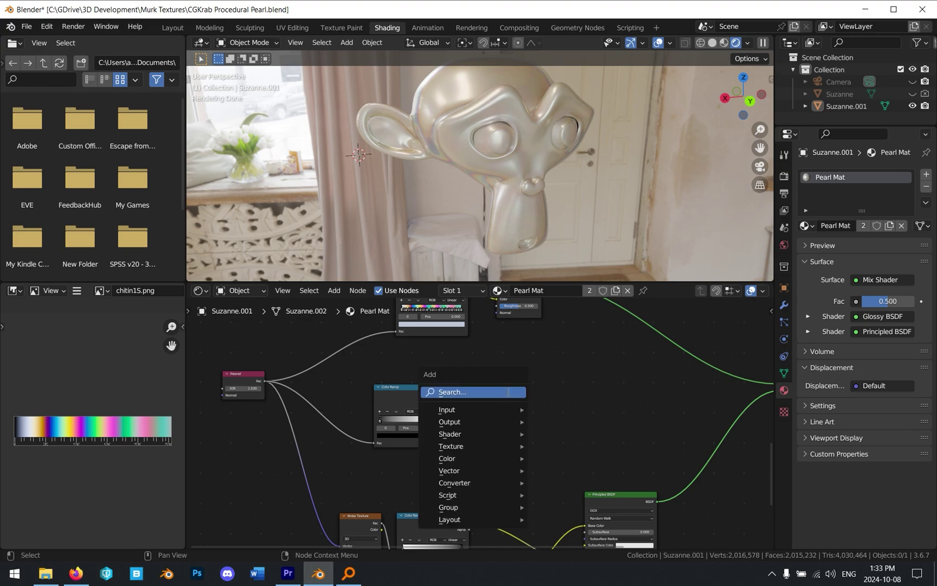
{"action": "type", "text": "inver"}
{"action": "left_click", "coordinate": [527, 414]}
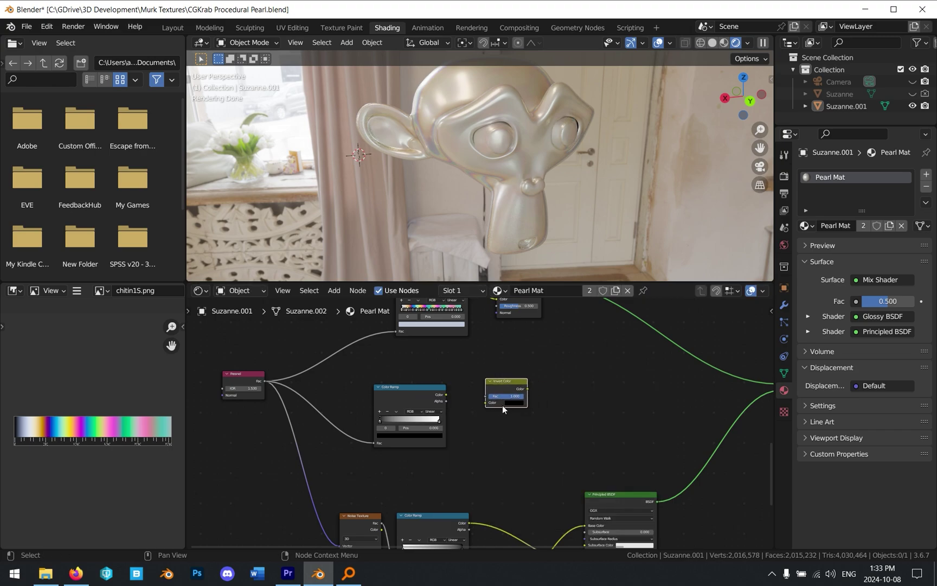
{"action": "left_click_drag", "start_coordinate": [445, 395], "coordinate": [484, 402]}
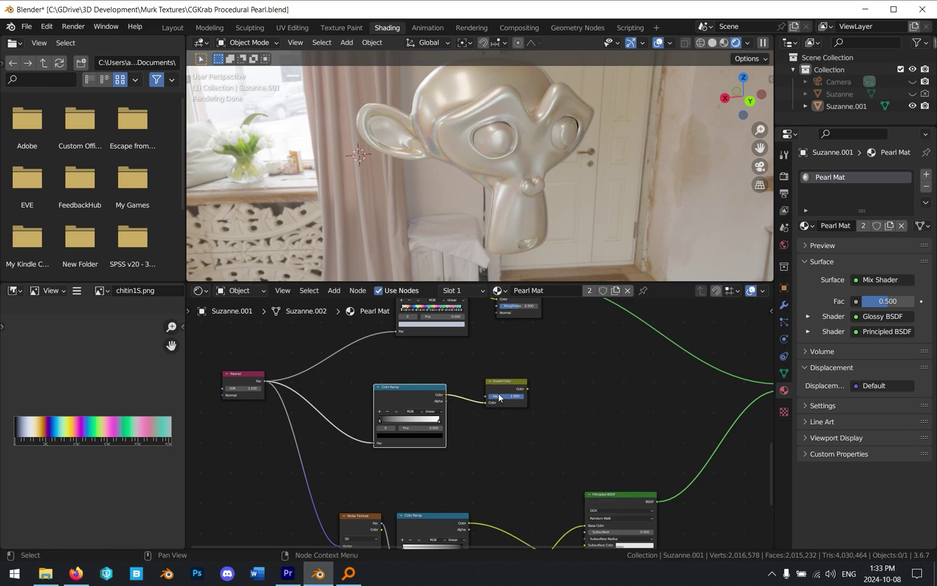
Preview the Invert Color output on the monkey head and nudge the Fresnel-fed Color Ramp slightly.
{"action": "scroll", "coordinate": [514, 404], "scroll_direction": "up", "scroll_amount": 1}
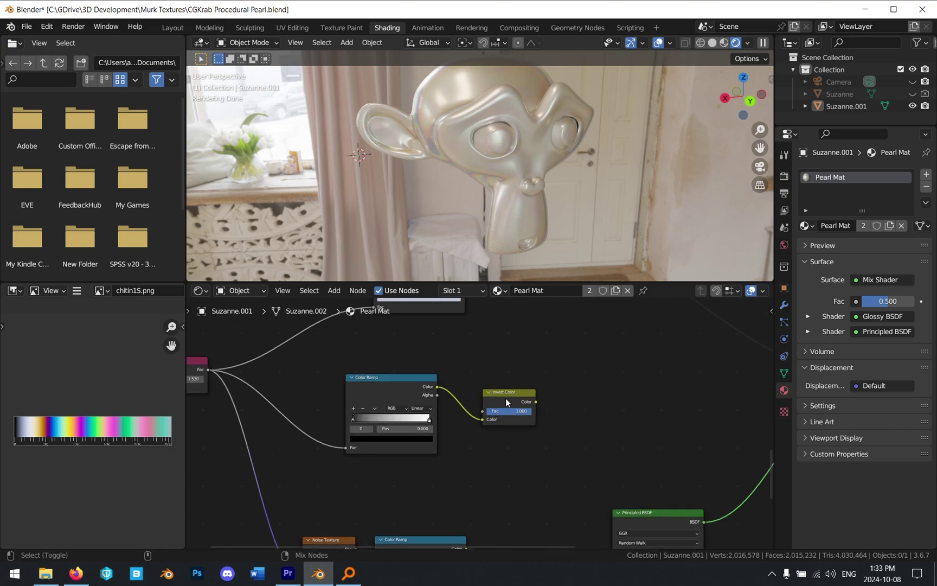
{"action": "left_click", "coordinate": [505, 397], "text": "ctrl+shift"}
{"action": "middle_click_drag", "start_coordinate": [544, 261], "coordinate": [539, 164]}
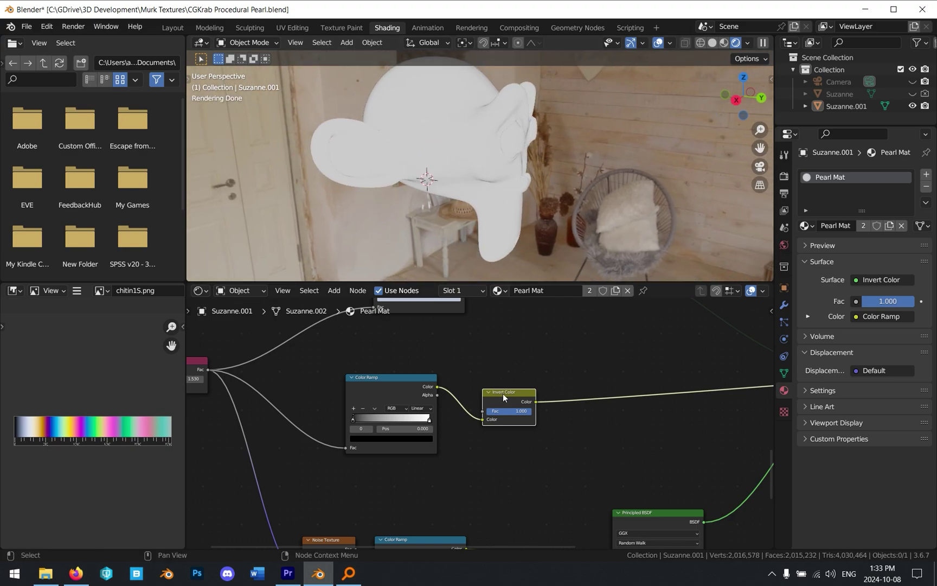
{"action": "middle_click_drag", "start_coordinate": [454, 345], "coordinate": [464, 348]}
{"action": "left_click_drag", "start_coordinate": [410, 394], "coordinate": [415, 396]}
{"action": "middle_click_drag", "start_coordinate": [497, 189], "coordinate": [495, 178]}
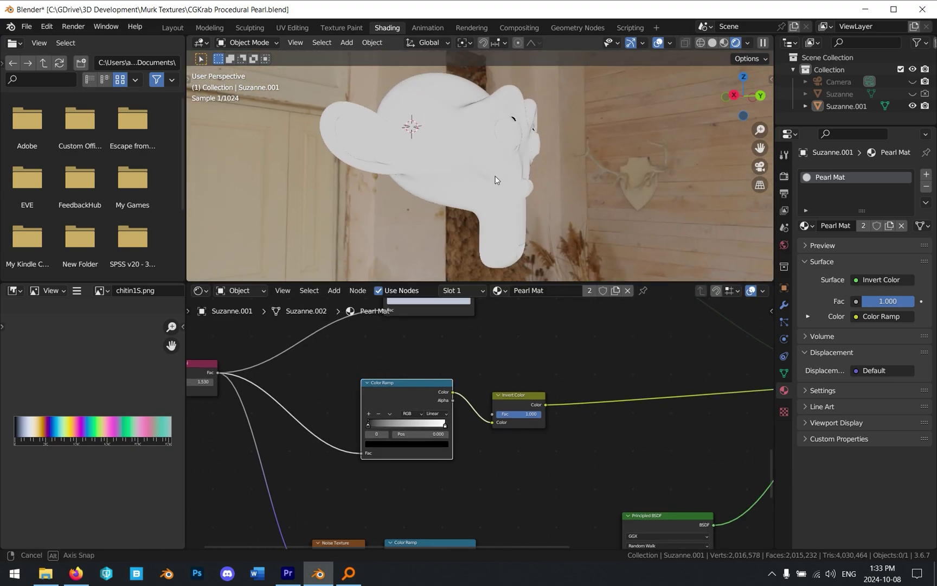
Move the white stop of the Fresnel-fed Color Ramp to position 0.113 and darken it to light gray, hex B5B5B5.
{"action": "scroll", "coordinate": [456, 370], "scroll_direction": "up", "scroll_amount": 2}
{"action": "left_click_drag", "start_coordinate": [429, 426], "coordinate": [325, 423]}
{"action": "middle_click_drag", "start_coordinate": [507, 216], "coordinate": [491, 228]}
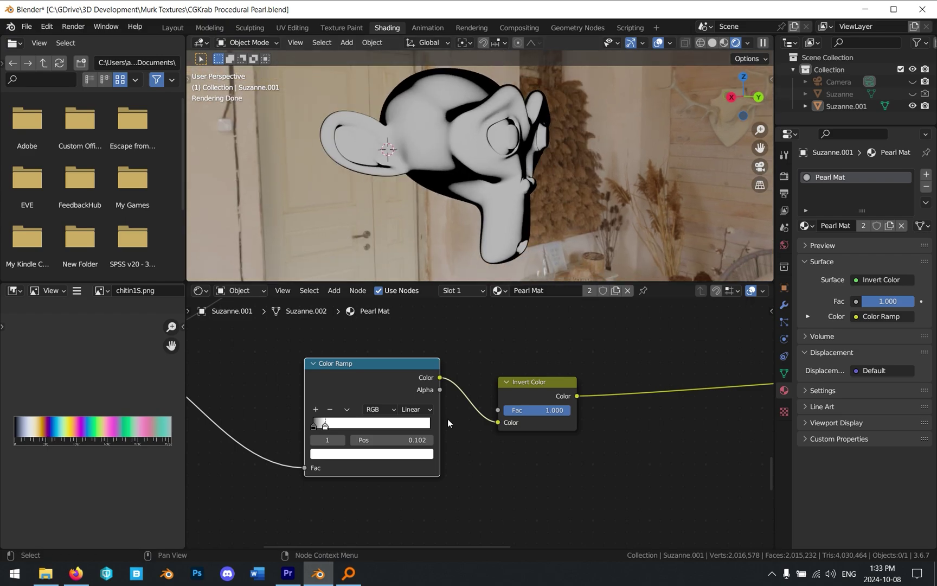
{"action": "left_click", "coordinate": [403, 454]}
{"action": "left_click_drag", "start_coordinate": [407, 300], "coordinate": [407, 316]}
{"action": "left_click", "coordinate": [550, 321]}
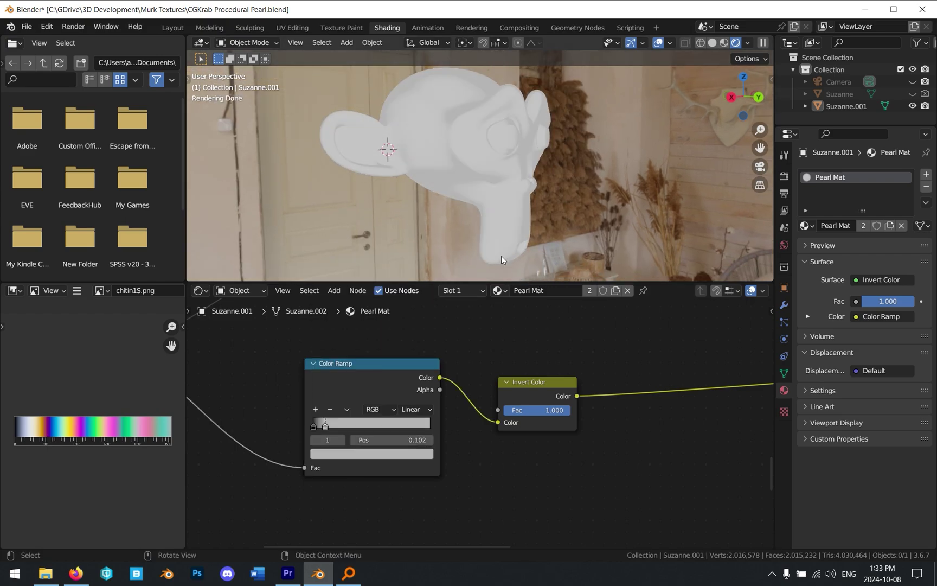
{"action": "scroll", "coordinate": [518, 333], "scroll_direction": "down", "scroll_amount": 1}
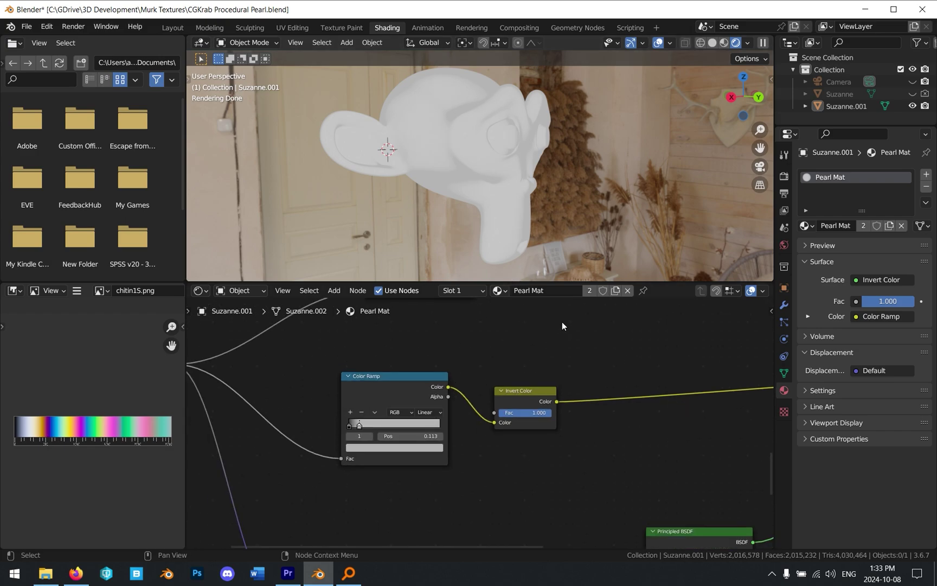
Preview the Glossy BSDF, link the Invert Color output to the Mix Shader's factor, and preview the Mix Shader on the monkey head.
{"action": "scroll", "coordinate": [556, 363], "scroll_direction": "down", "scroll_amount": 2}
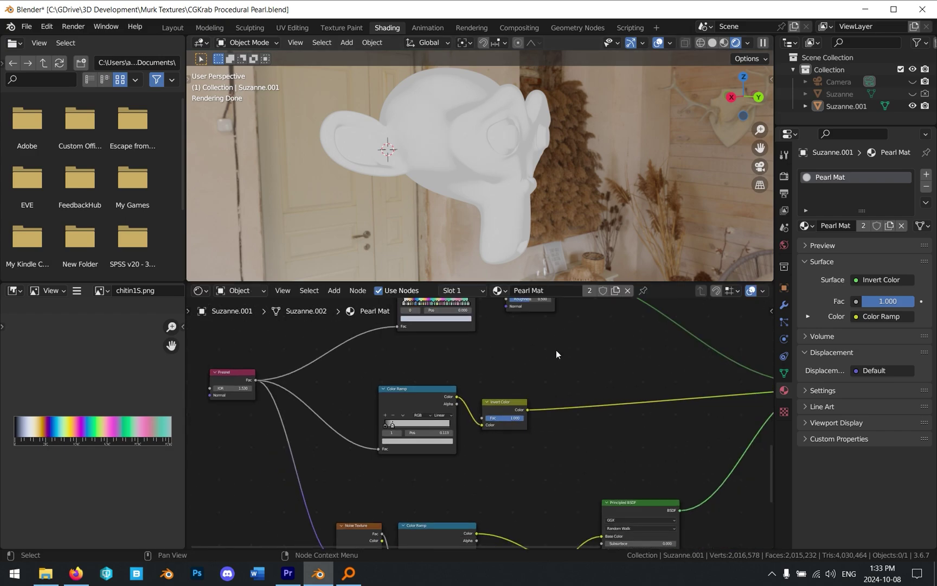
{"action": "middle_click_drag", "start_coordinate": [555, 350], "coordinate": [564, 410]}
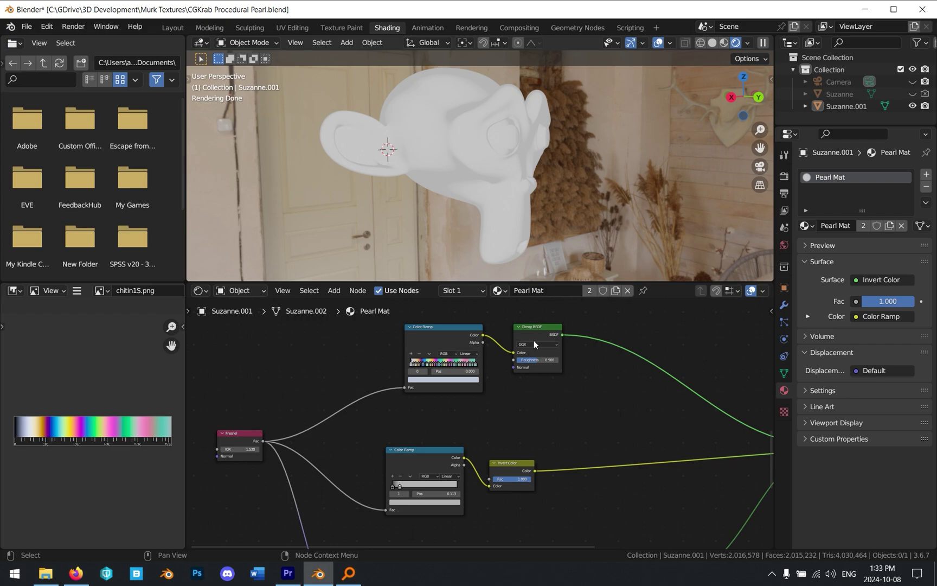
{"action": "middle_click_drag", "start_coordinate": [707, 430], "coordinate": [547, 390]}
{"action": "middle_click_drag", "start_coordinate": [605, 364], "coordinate": [646, 395]}
{"action": "left_click", "coordinate": [408, 322], "text": "ctrl+shift"}
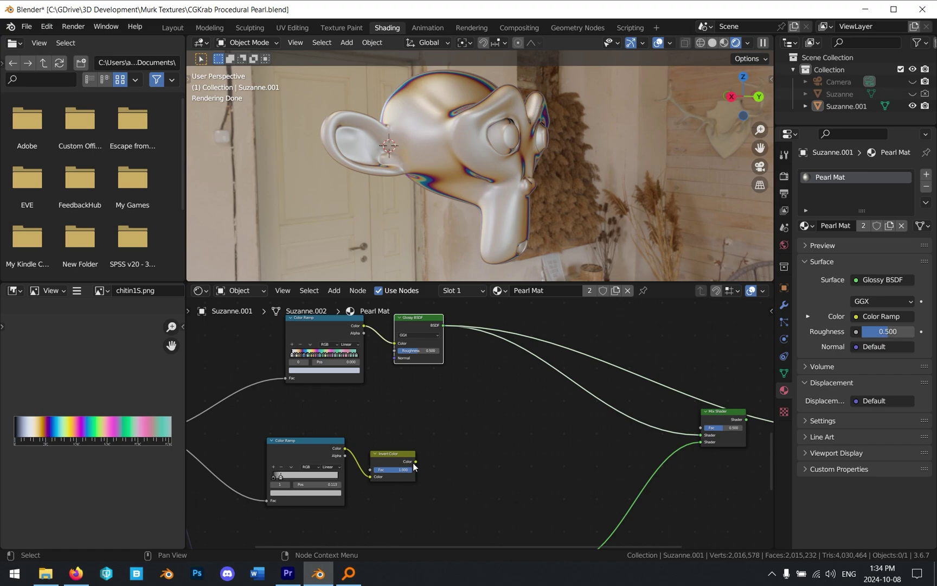
{"action": "left_click_drag", "start_coordinate": [415, 462], "coordinate": [700, 428]}
{"action": "left_click", "coordinate": [718, 412], "text": "ctrl+shift"}
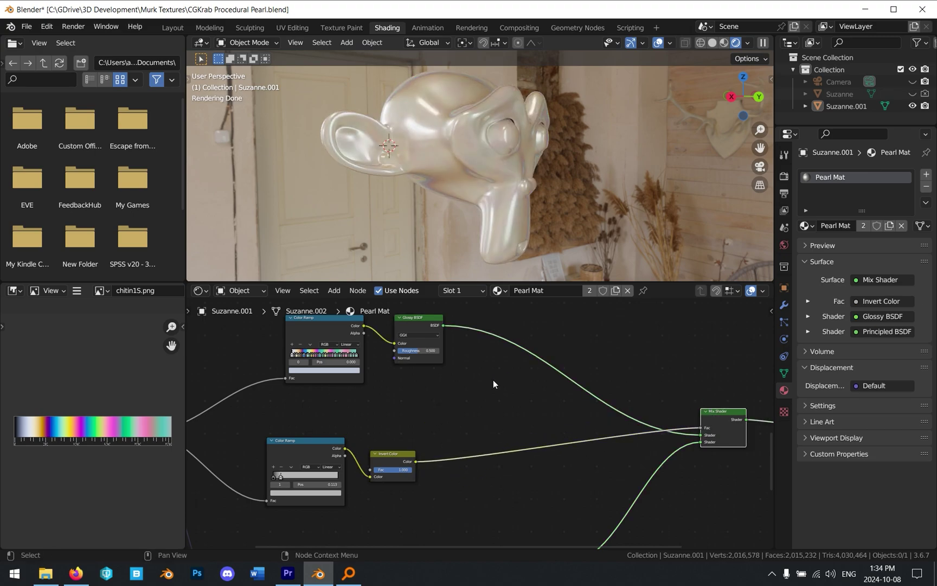
Darken the gray stop of the Fresnel-fed Color Ramp to hex 737373 and check the pearl look from different angles.
{"action": "middle_click_drag", "start_coordinate": [432, 402], "coordinate": [607, 378]}
{"action": "scroll", "coordinate": [601, 380], "scroll_direction": "up", "scroll_amount": 6}
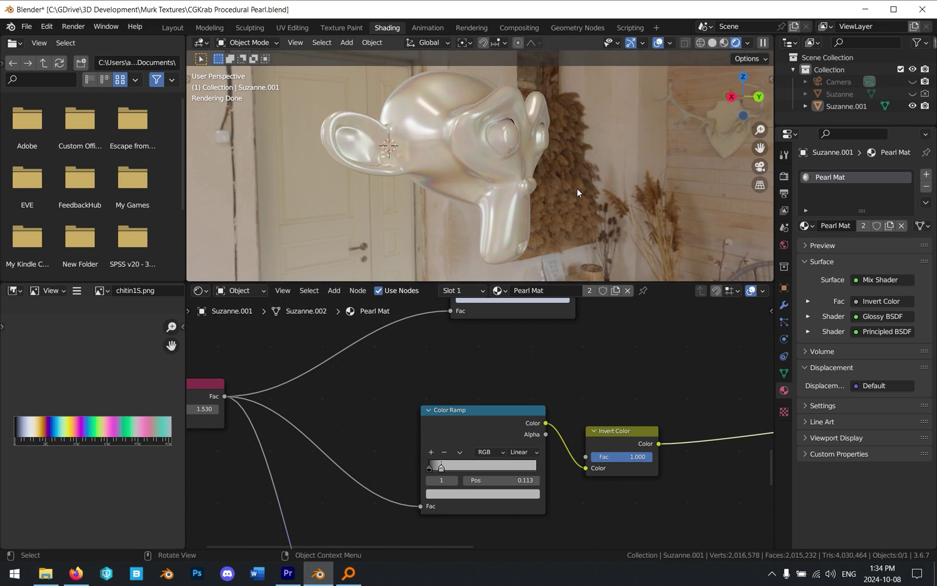
{"action": "middle_click_drag", "start_coordinate": [573, 179], "coordinate": [559, 195]}
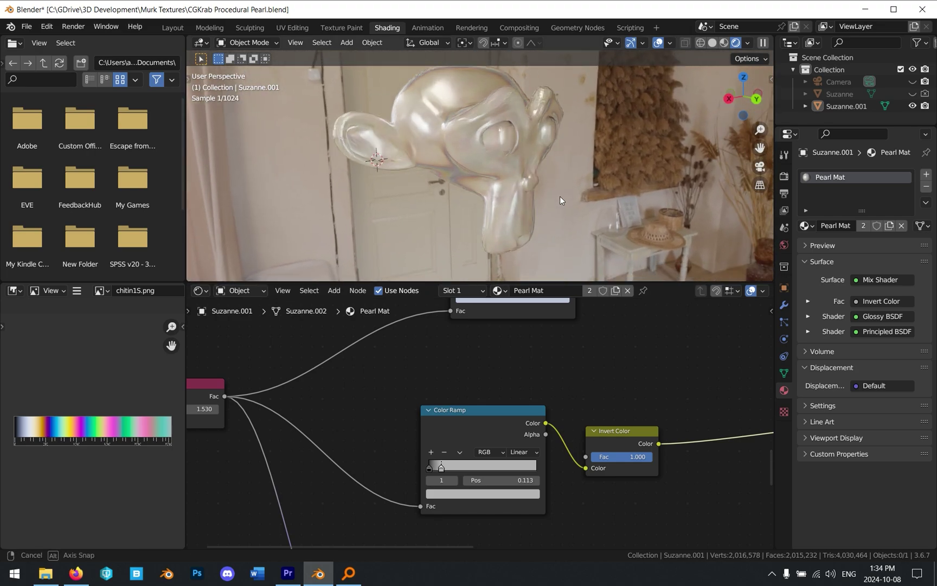
{"action": "middle_click_drag", "start_coordinate": [538, 352], "coordinate": [516, 322]}
{"action": "scroll", "coordinate": [471, 427], "scroll_direction": "up", "scroll_amount": 3}
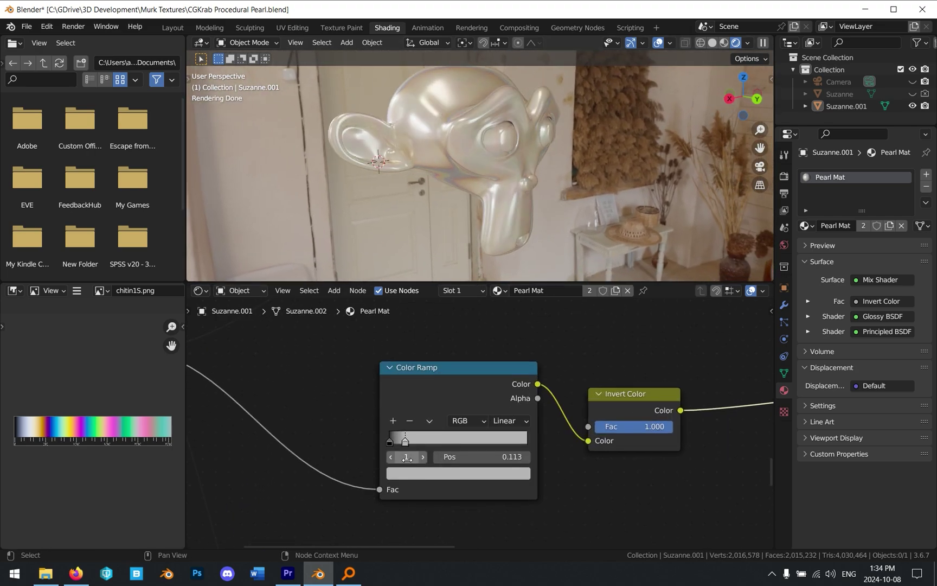
{"action": "left_click", "coordinate": [417, 472]}
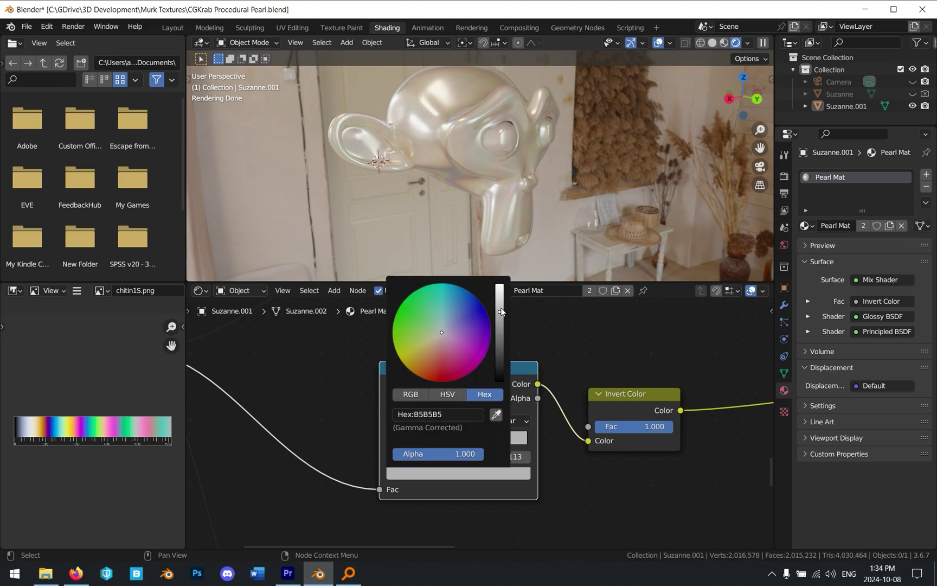
{"action": "left_click_drag", "start_coordinate": [501, 311], "coordinate": [500, 337]}
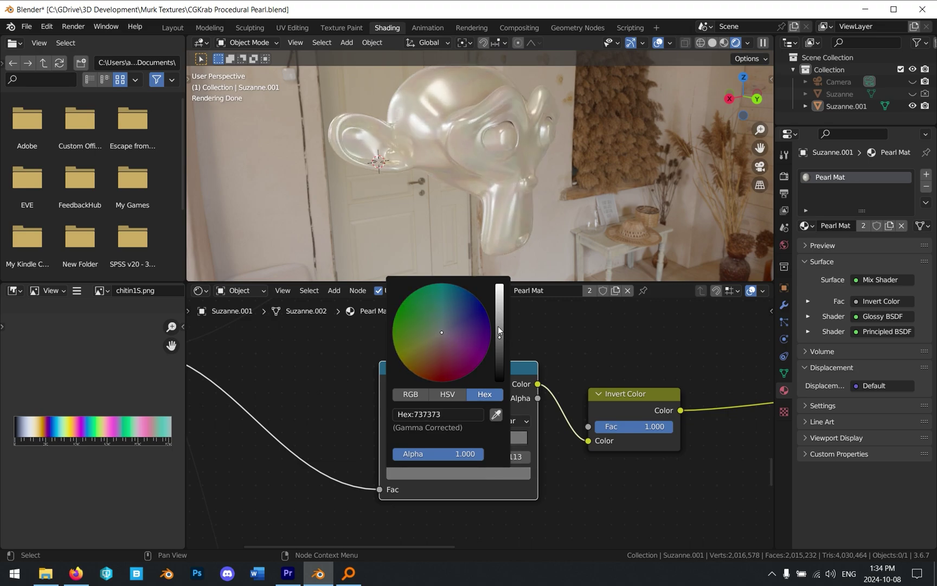
{"action": "middle_click_drag", "start_coordinate": [483, 208], "coordinate": [492, 197]}
{"action": "left_click", "coordinate": [487, 440]}
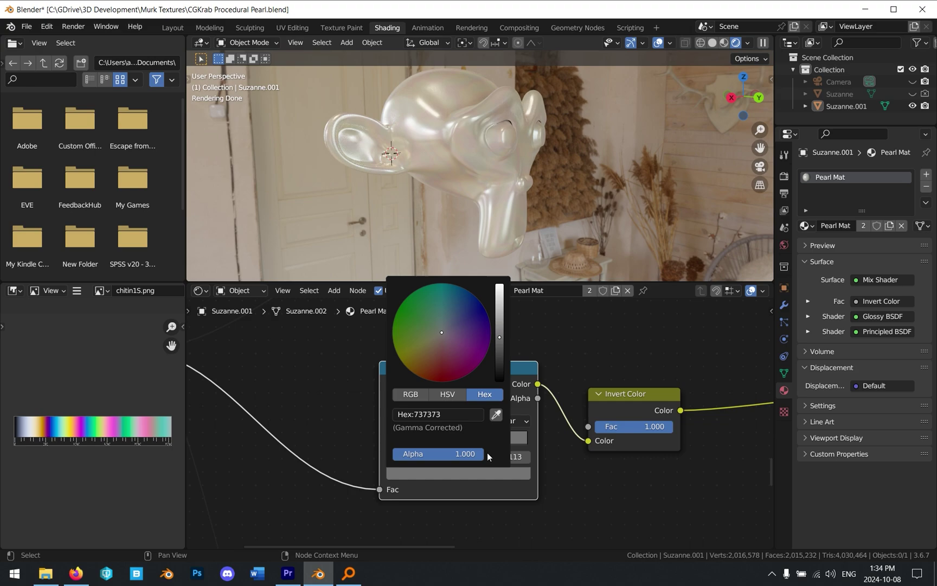
Fine-tune the Fresnel-fed Color Ramp's stop to a mid gray while judging the balance of iridescence on the monkey head.
{"action": "left_click_drag", "start_coordinate": [499, 337], "coordinate": [500, 338]}
{"action": "middle_click_drag", "start_coordinate": [567, 224], "coordinate": [545, 217]}
{"action": "left_click", "coordinate": [472, 474]}
{"action": "left_click_drag", "start_coordinate": [500, 346], "coordinate": [500, 337]}
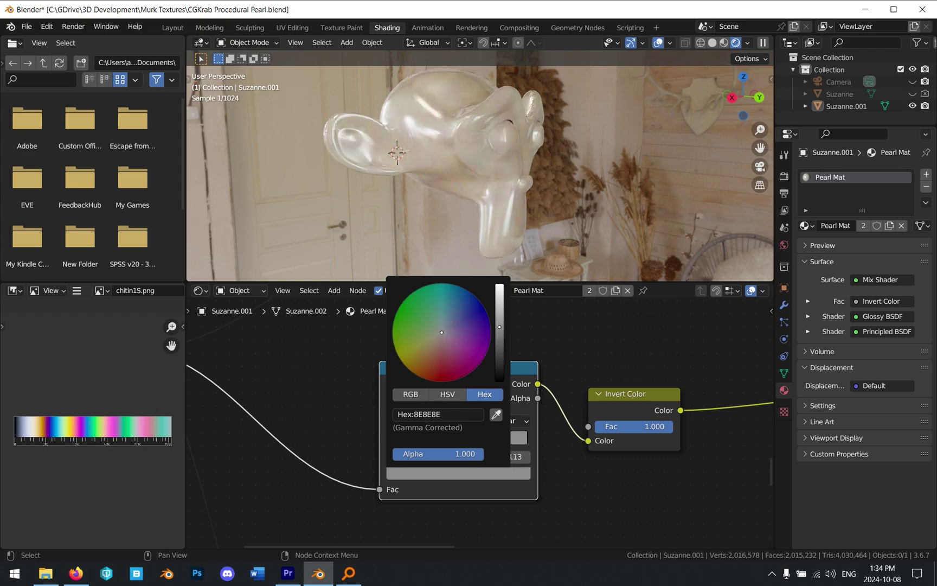
{"action": "left_click", "coordinate": [505, 473]}
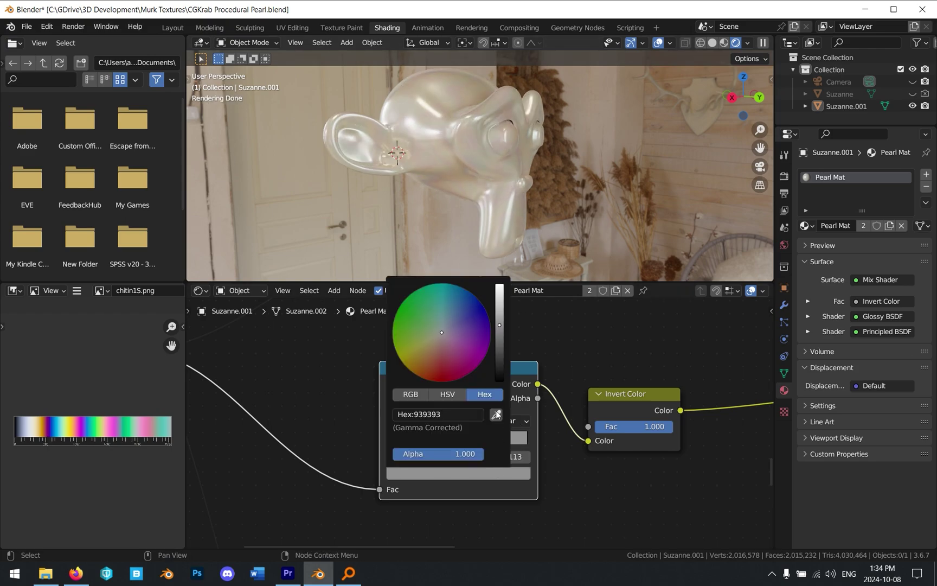
{"action": "mouse_move", "coordinate": [570, 178]}
{"action": "middle_mouse_down"}
{"action": "mouse_move", "coordinate": [549, 156]}
{"action": "mouse_move", "coordinate": [564, 187]}
{"action": "middle_mouse_up"}
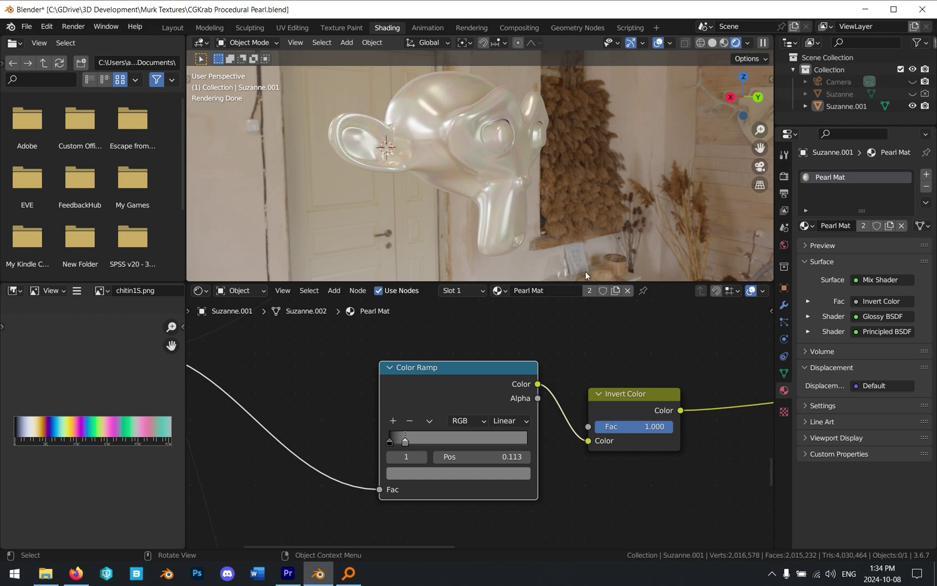
Dim the white stop of the noise-driven Color Ramp feeding Metallic to a very light gray.
{"action": "scroll", "coordinate": [604, 347], "scroll_direction": "down", "scroll_amount": 4}
{"action": "middle_click_drag", "start_coordinate": [603, 414], "coordinate": [519, 353]}
{"action": "middle_click_drag", "start_coordinate": [567, 453], "coordinate": [514, 377]}
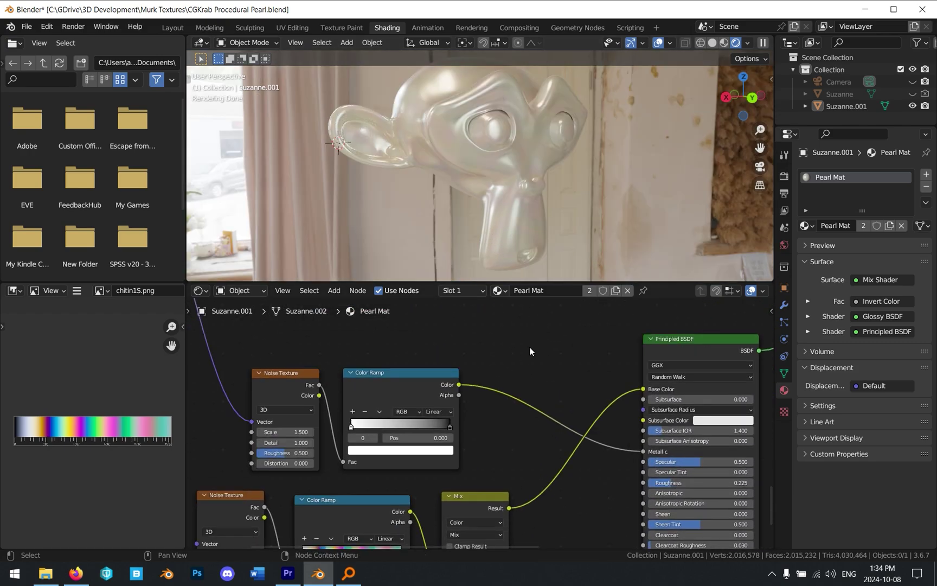
{"action": "middle_click_drag", "start_coordinate": [503, 412], "coordinate": [568, 388]}
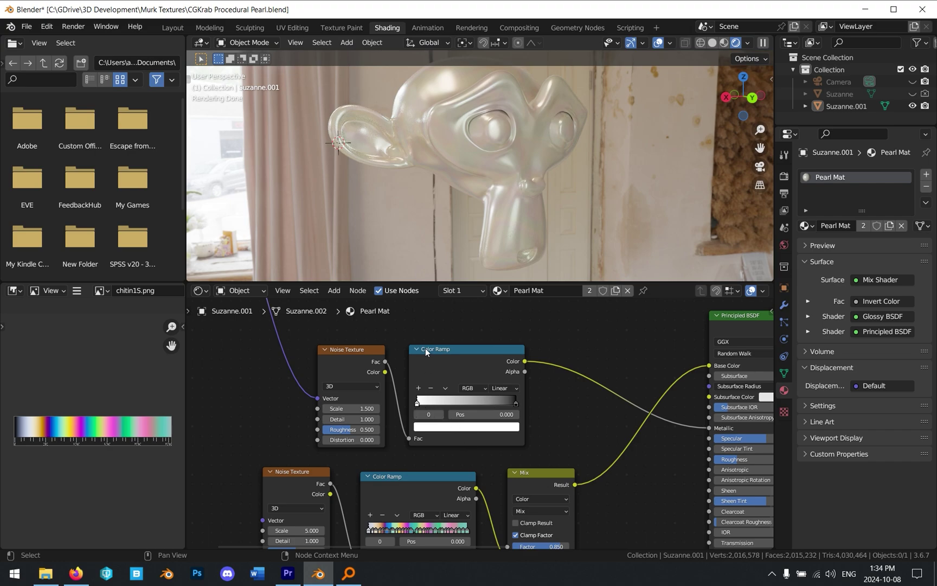
{"action": "left_click_drag", "start_coordinate": [425, 348], "coordinate": [420, 350]}
{"action": "middle_click_drag", "start_coordinate": [394, 344], "coordinate": [387, 371]}
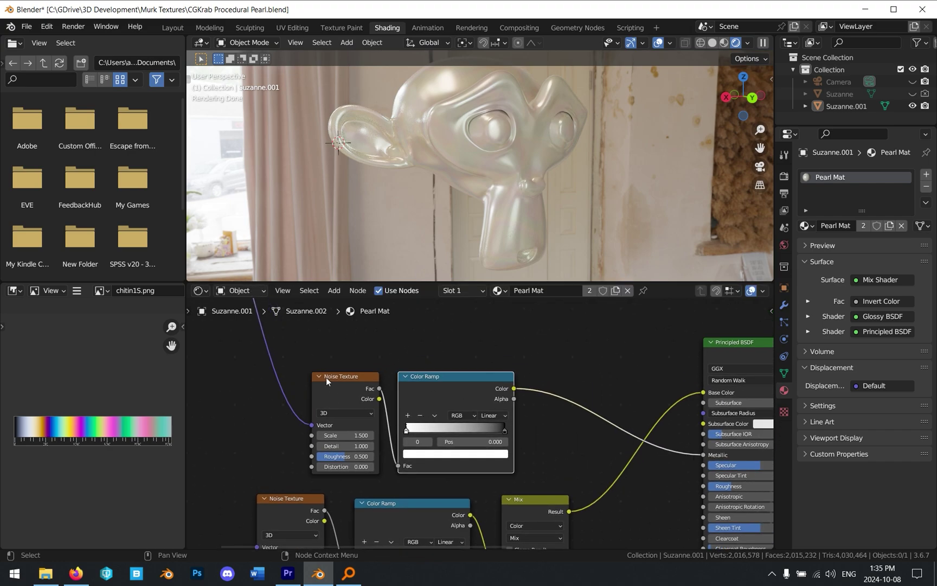
{"action": "left_click", "coordinate": [415, 452]}
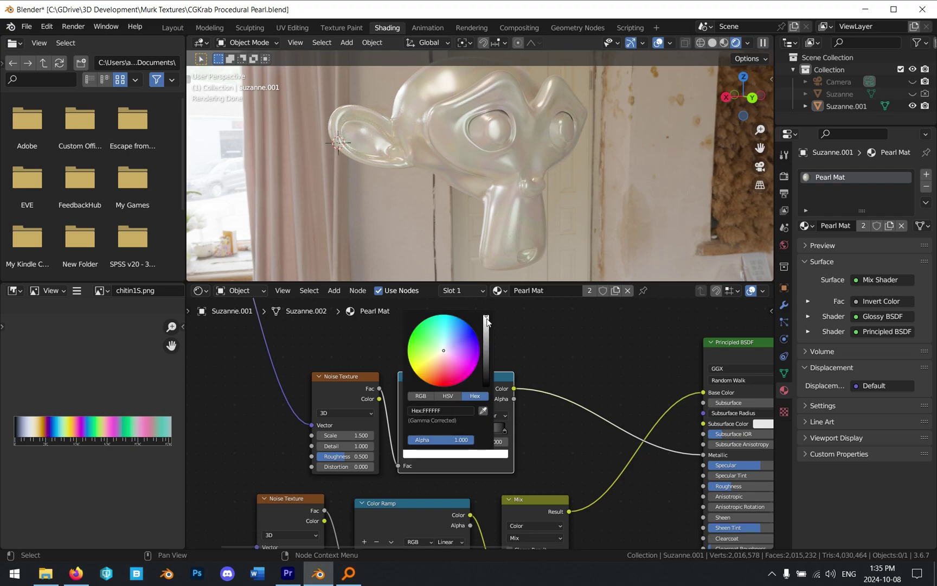
{"action": "left_click", "coordinate": [486, 322]}
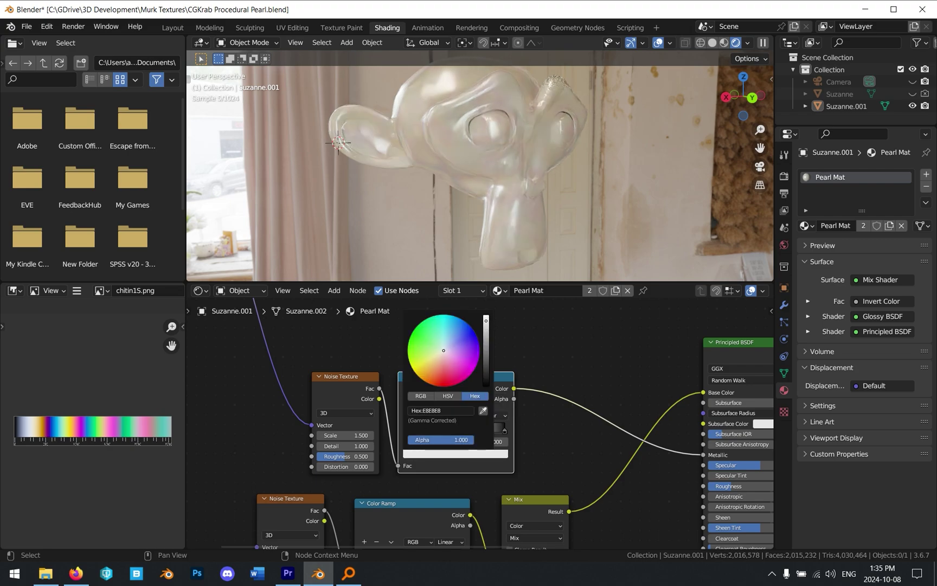
{"action": "left_click_drag", "start_coordinate": [486, 321], "coordinate": [485, 316]}
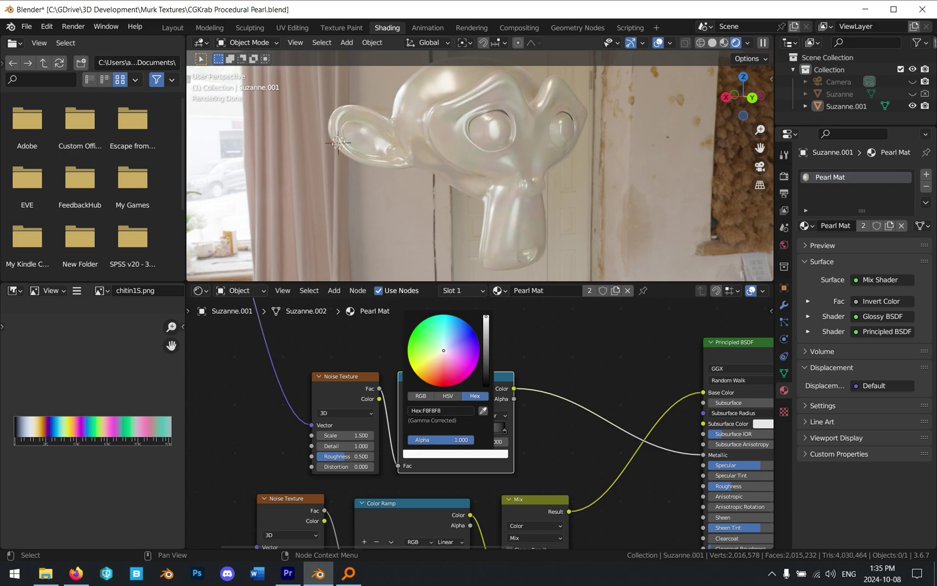
{"action": "left_click", "coordinate": [493, 454]}
{"action": "scroll", "coordinate": [490, 331], "scroll_direction": "down", "scroll_amount": 2}
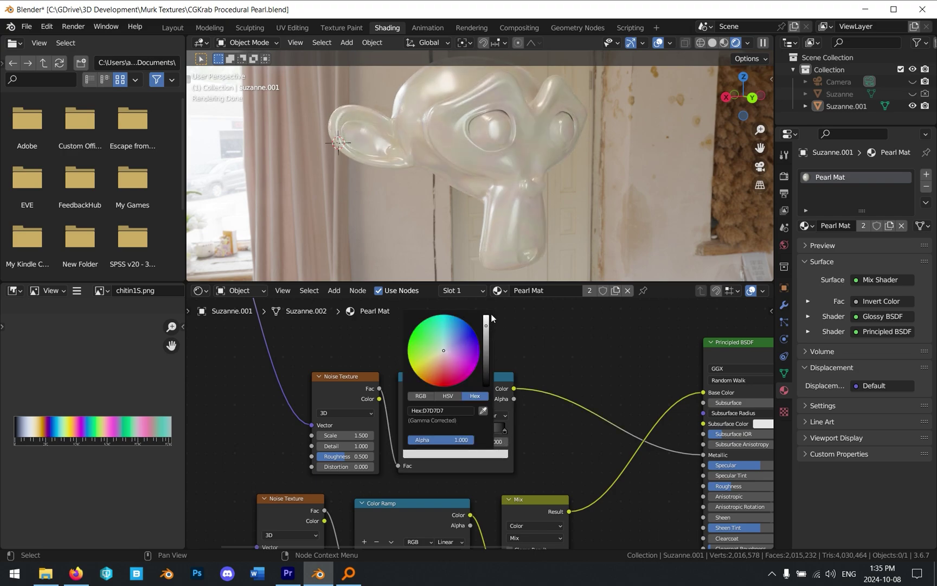
{"action": "left_click", "coordinate": [488, 321]}
Move the Mix node closer to the iridescent Color Ramp and set its factor to 0.825.
{"action": "middle_click_drag", "start_coordinate": [611, 417], "coordinate": [618, 312]}
{"action": "scroll", "coordinate": [608, 379], "scroll_direction": "up", "scroll_amount": 2}
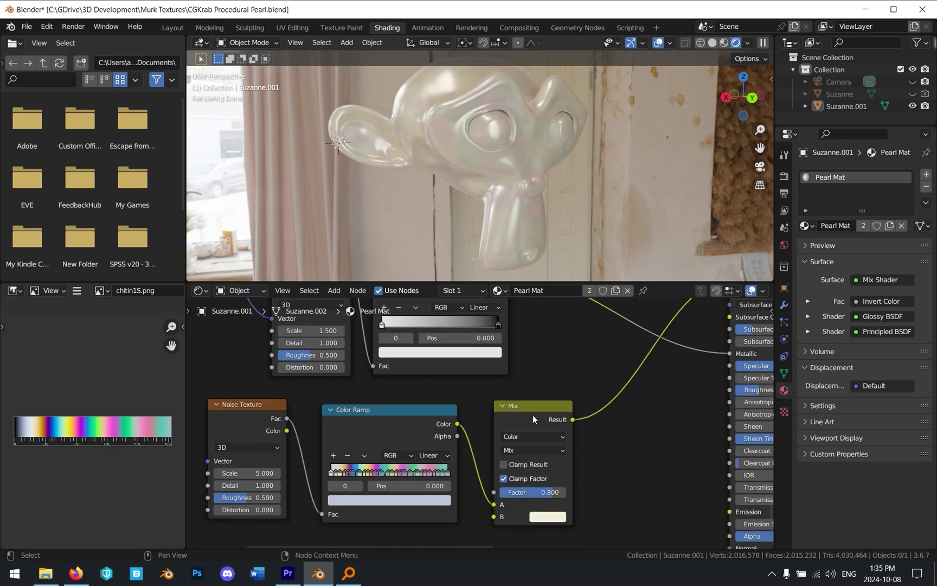
{"action": "left_click_drag", "start_coordinate": [533, 416], "coordinate": [518, 426]}
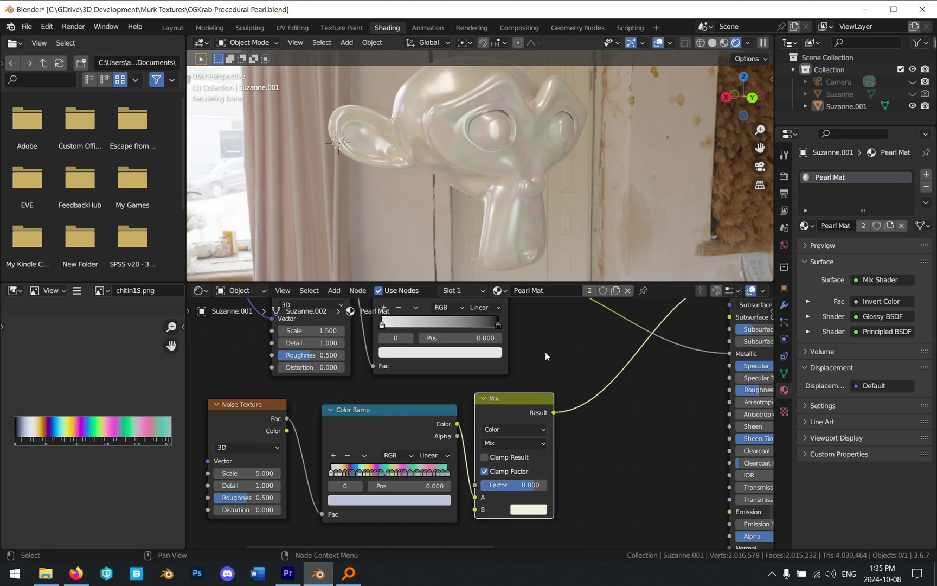
{"action": "left_click", "coordinate": [536, 488]}
{"action": "key", "text": "BackSpace"}
{"action": "type", "text": ".825"}
{"action": "key", "text": "Return"}
Try a Mix factor of 0.8 for comparison, and restore it to 0.825.
{"action": "left_click", "coordinate": [540, 488]}
{"action": "type", "text": ".8"}
{"action": "key", "text": "Return"}
{"action": "left_click", "coordinate": [540, 487]}
{"action": "type", "text": ".825"}
{"action": "key", "text": "Return"}
Switch to the Layout workspace and examine the finished pearl material on the monkey head from another angle with overlays hidden.
{"action": "left_click", "coordinate": [176, 29]}
{"action": "left_click", "coordinate": [610, 258]}
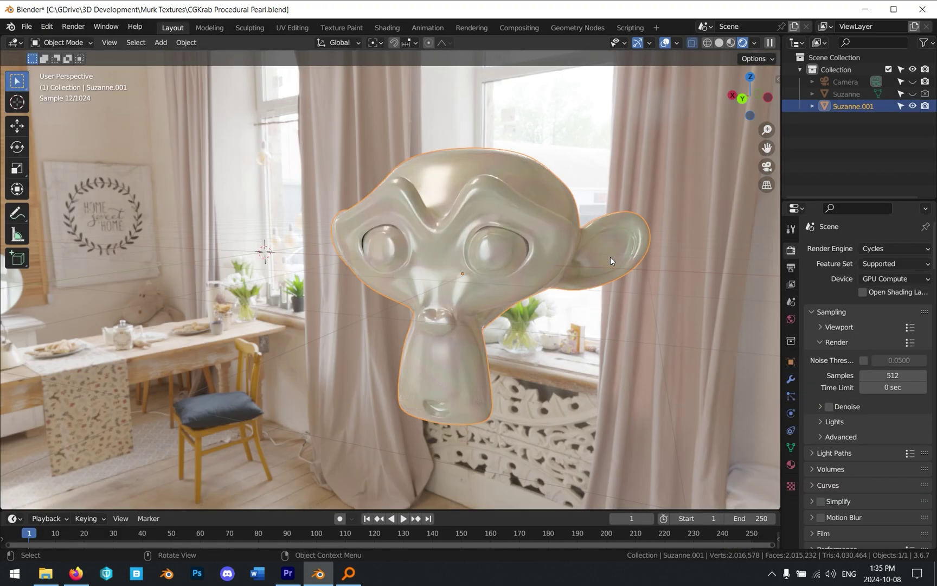
{"action": "middle_click_drag", "start_coordinate": [610, 260], "coordinate": [669, 181]}
{"action": "left_click", "coordinate": [669, 180]}
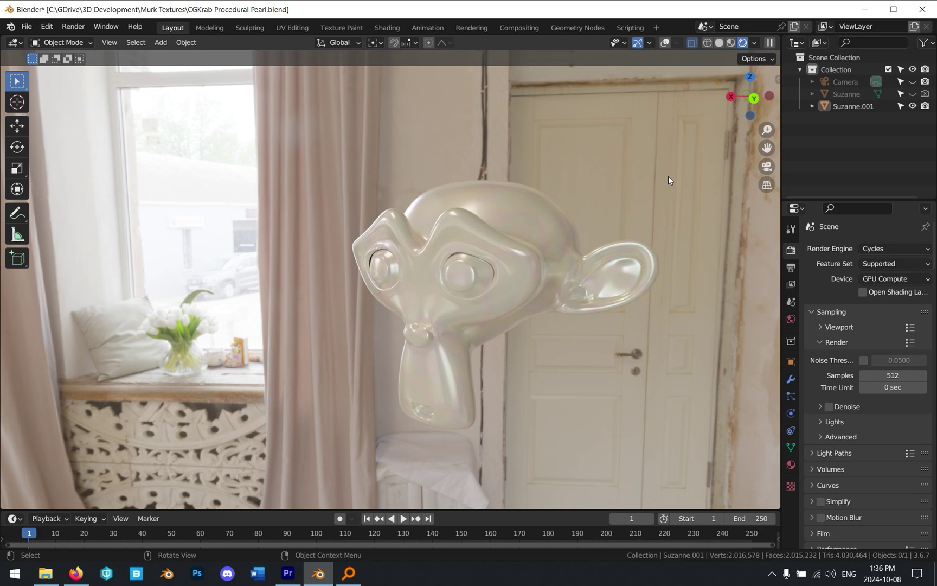
{"action": "key", "text": "a"}
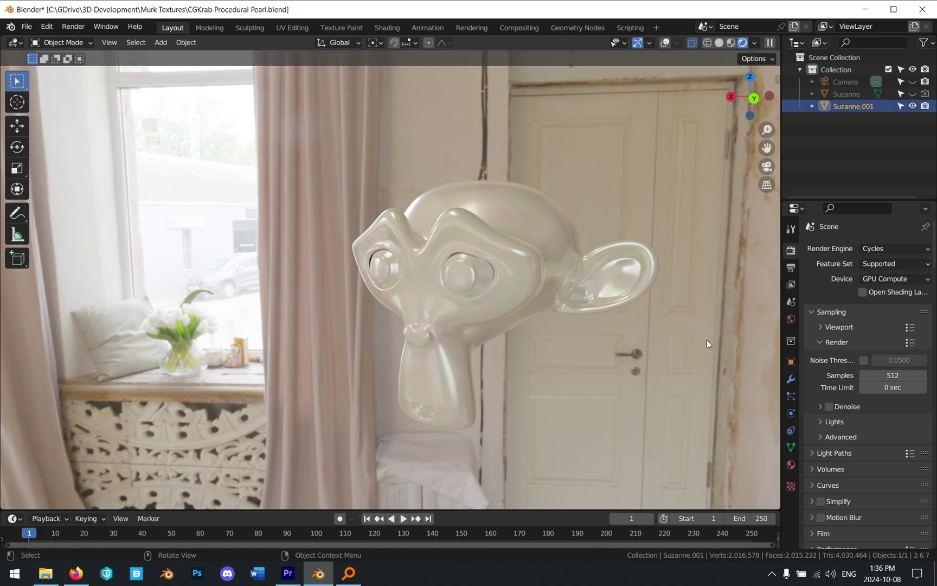